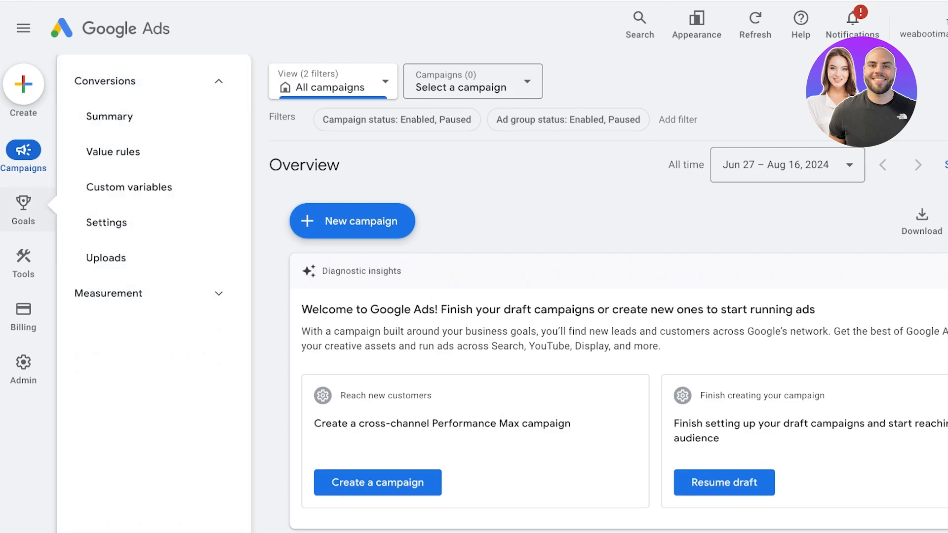
Create a new conversion action from the Goals summary with website as the kind of conversion.
click(23, 209)
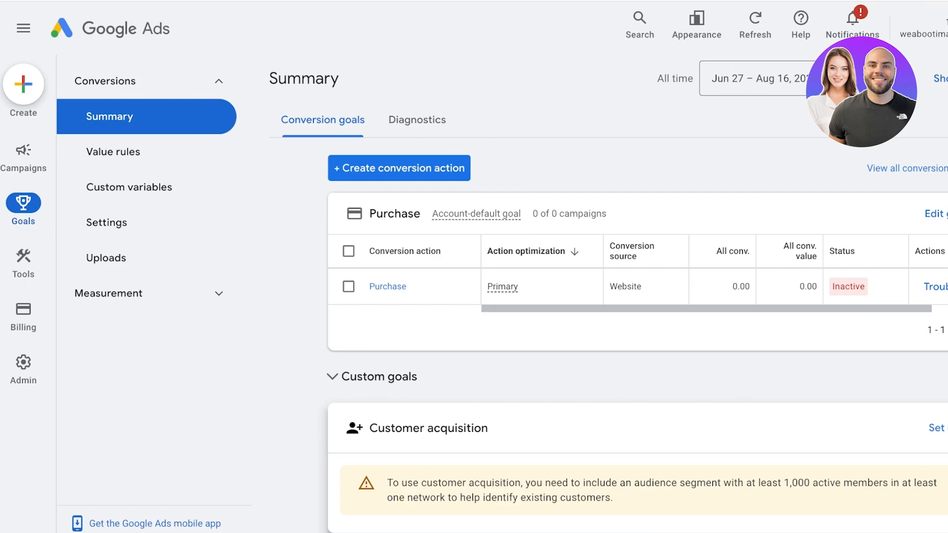
click(399, 167)
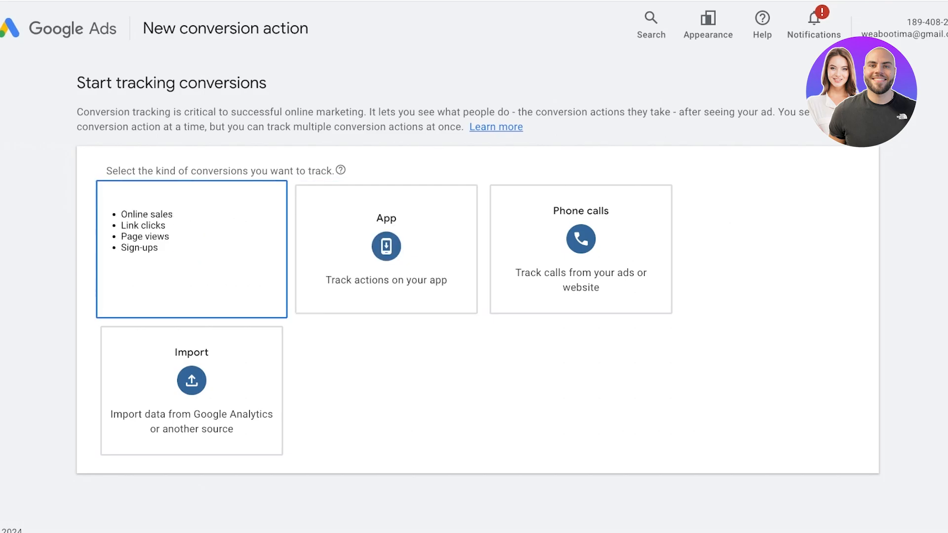
click(192, 250)
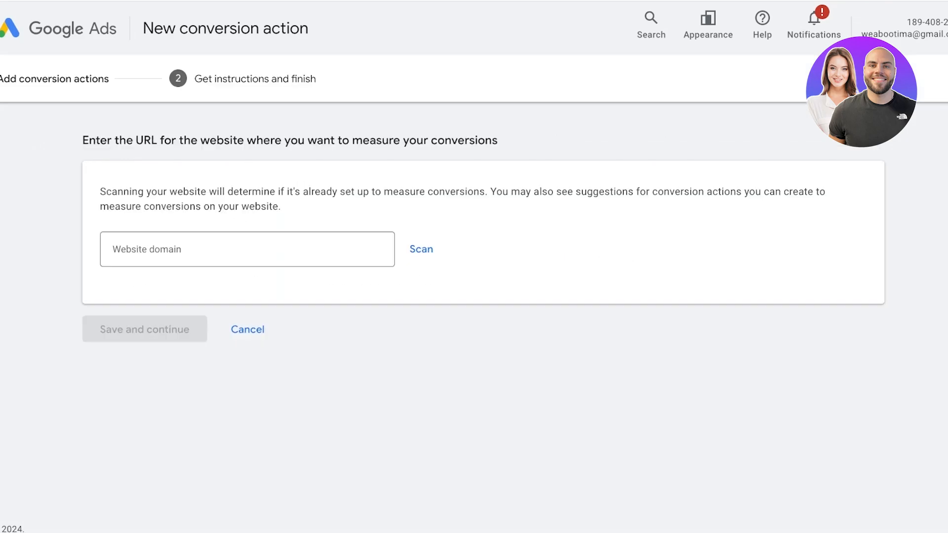
click(246, 250)
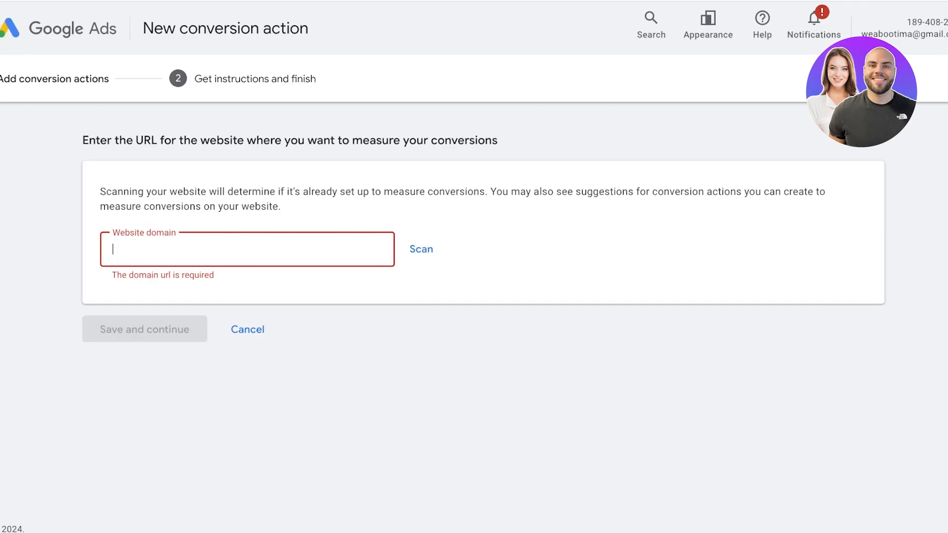
double_click(119, 275)
click(119, 249)
text(https://b839be-6e.myshopify.com/)
click(421, 249)
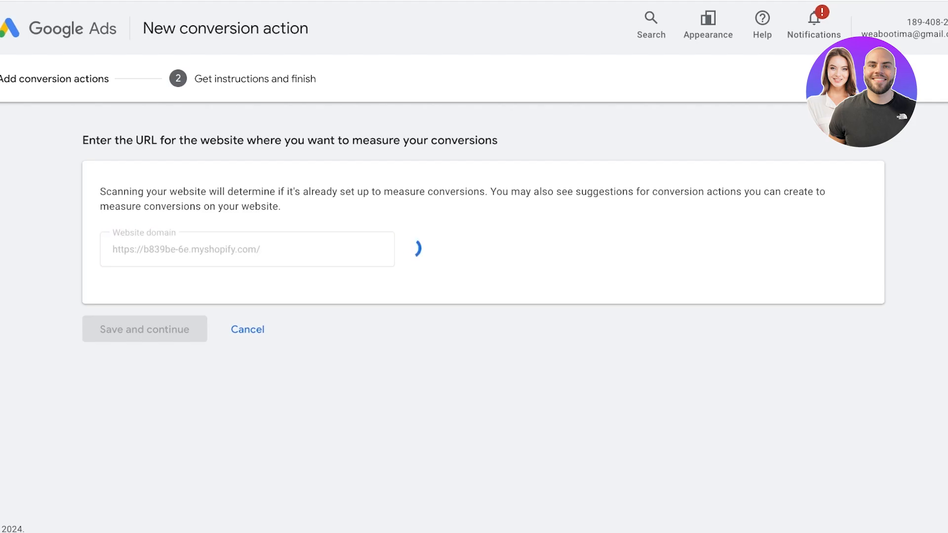
Set the website event's conversion goal to Purchase and its event type to Form submission.
scroll(421, 249, down, 3)
scroll(474, 316, down, 3)
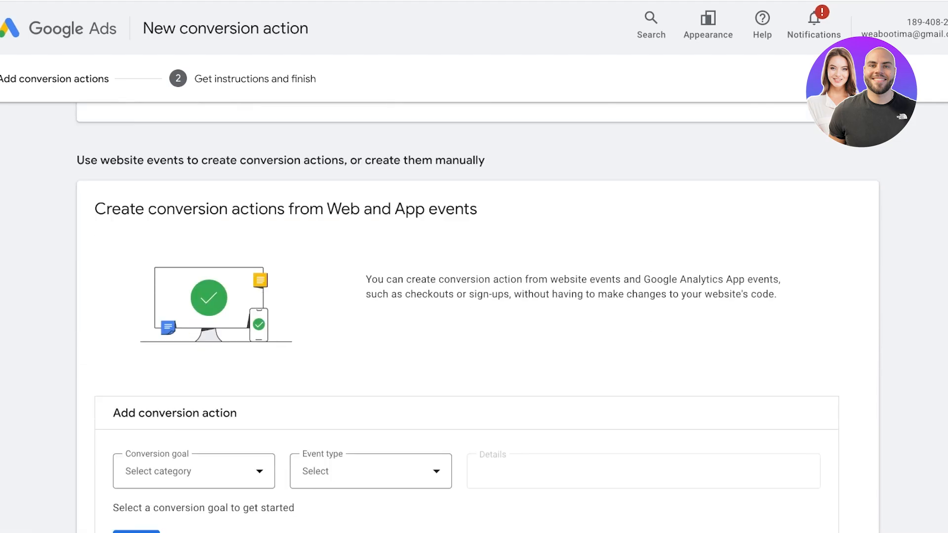
click(194, 382)
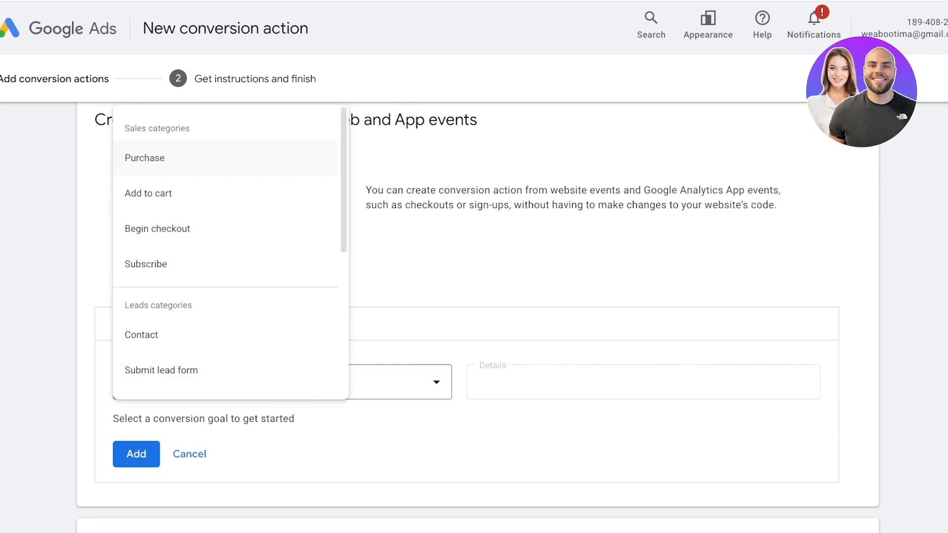
click(145, 157)
click(370, 382)
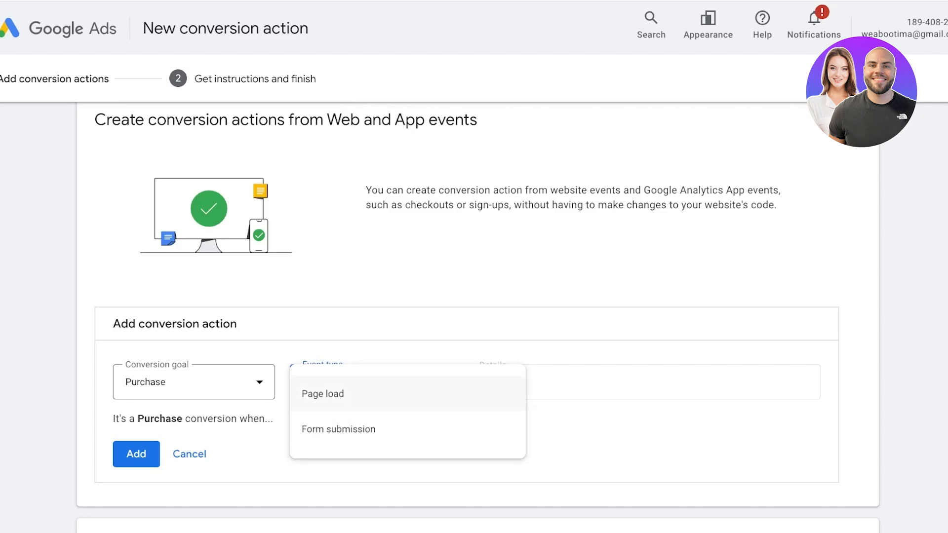
drag(299, 418, 283, 353)
click(283, 353)
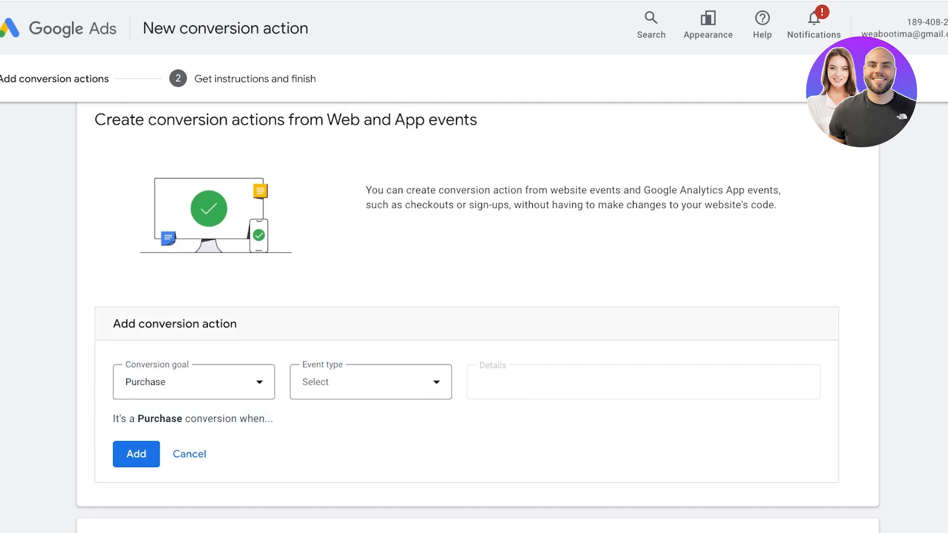
click(370, 382)
click(339, 430)
click(646, 382)
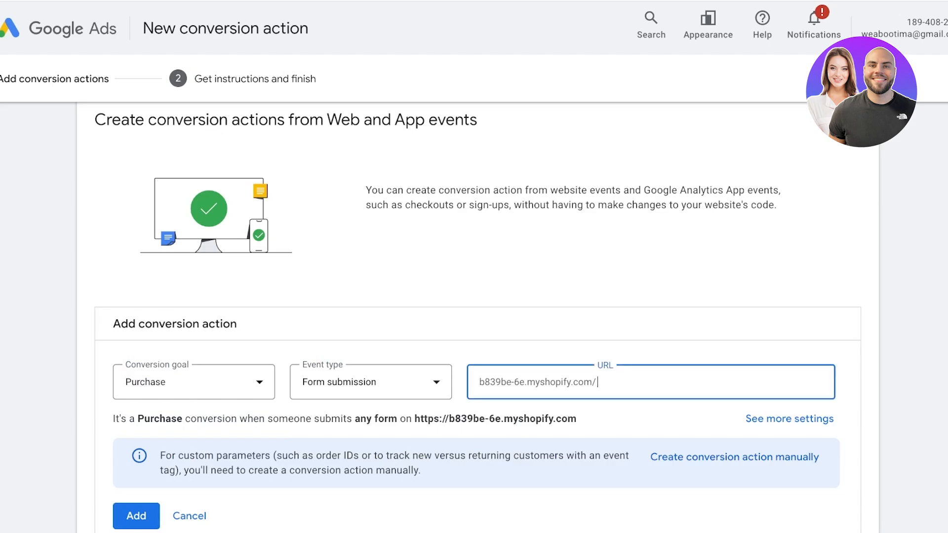
Try to add the Purchase conversion action with the URL path left empty.
scroll(647, 382, down, 4)
scroll(598, 162, down, 1)
click(136, 298)
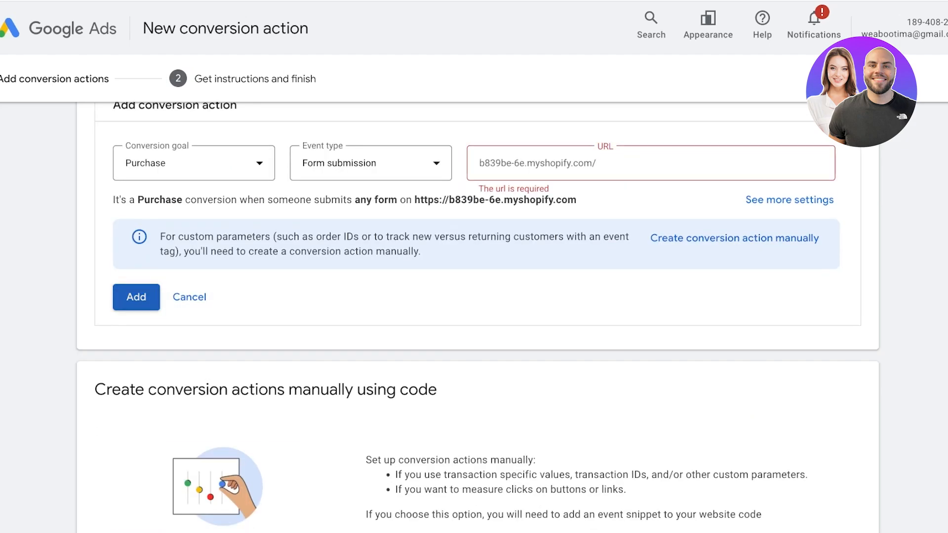
click(598, 163)
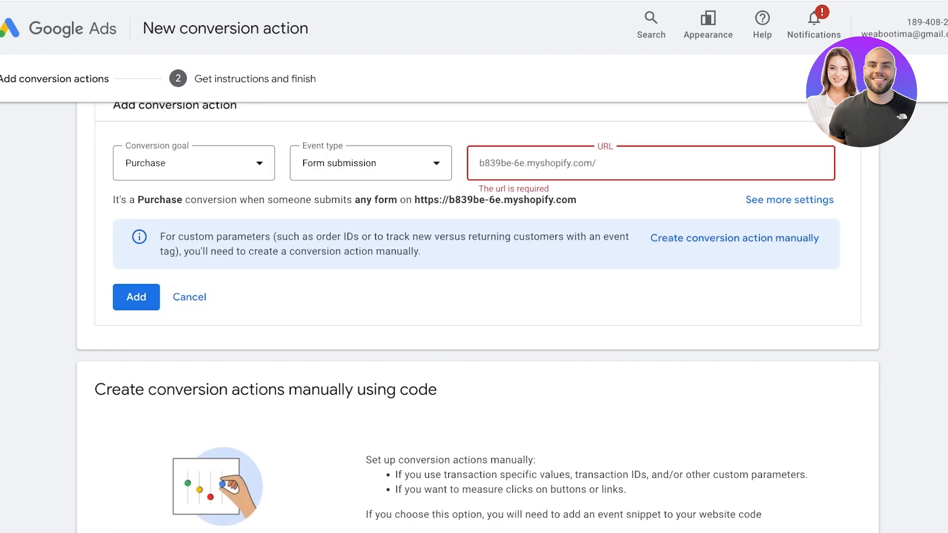
Change the conversion goal to Add to cart with Form submission as the event type.
scroll(306, 198, up, 4)
click(207, 338)
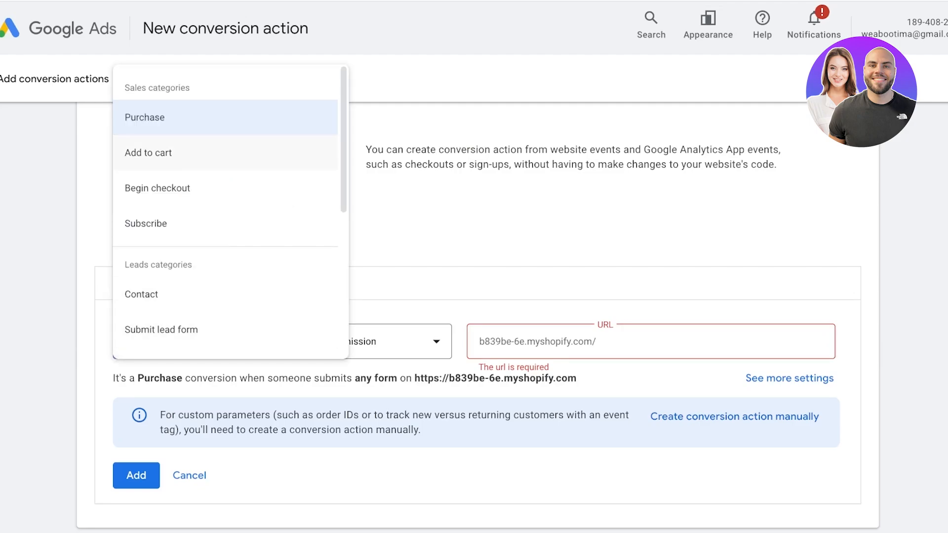
click(148, 153)
click(370, 341)
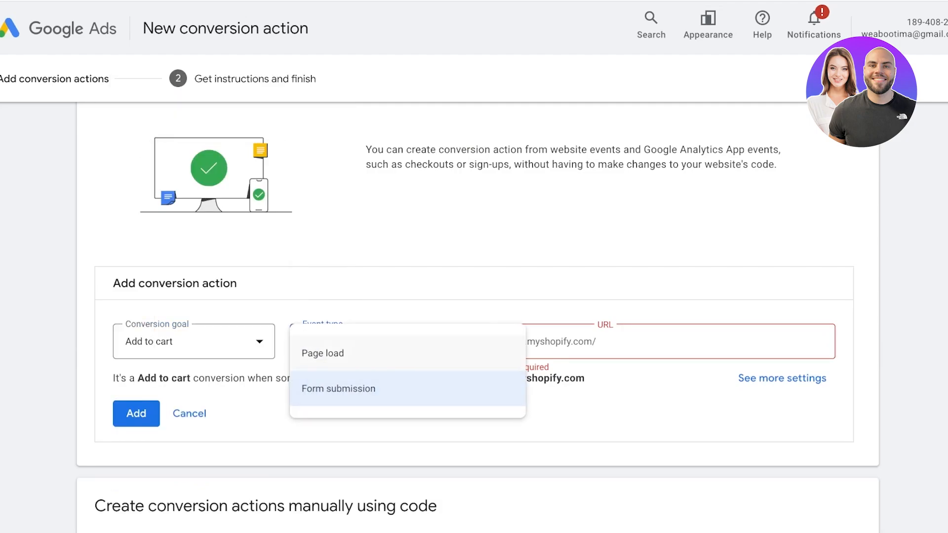
click(338, 388)
click(642, 341)
text(o)
key(BackSpace)
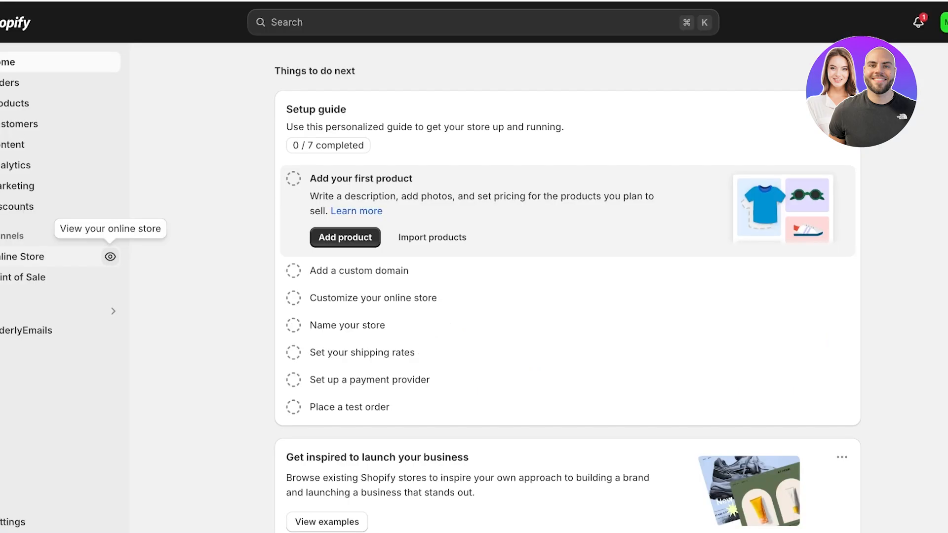
Switch to Shopify and look through the online store's public home page.
click(110, 256)
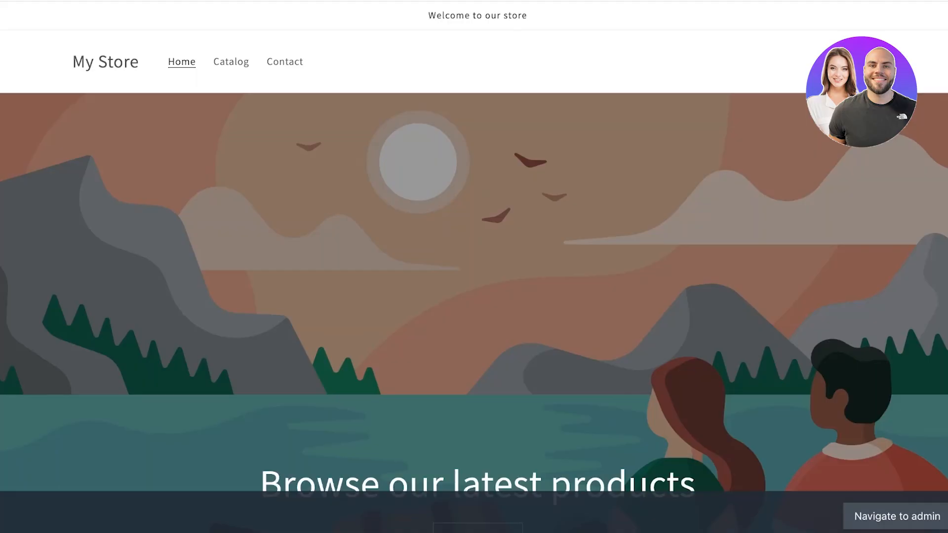
scroll(474, 266, down, 15)
scroll(473, 267, up, 12)
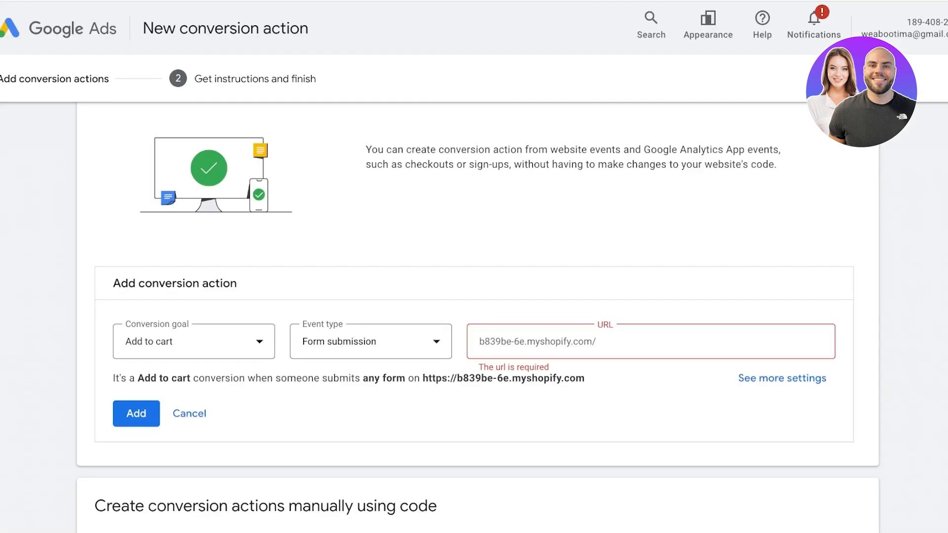
Back in Google Ads, complete the URL path with 0 and add the Add to cart conversion action.
click(599, 342)
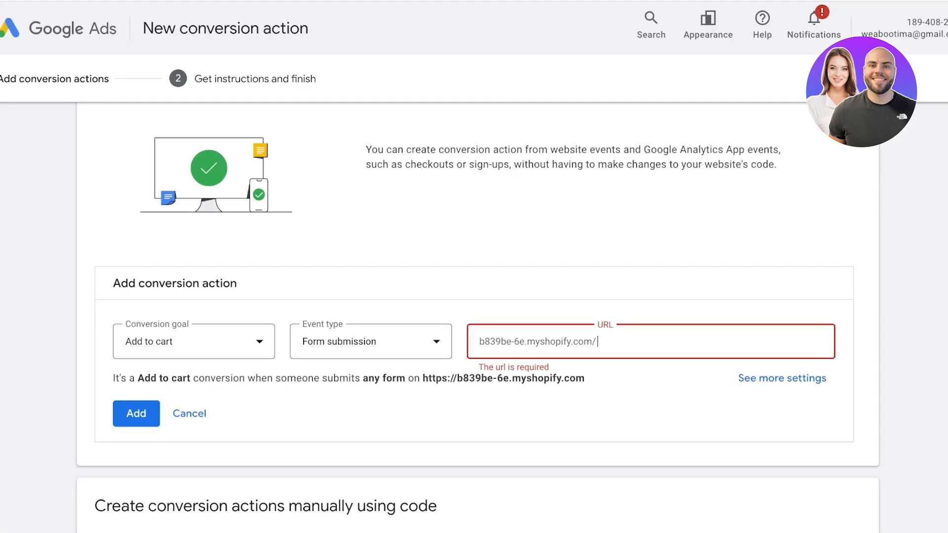
text(0)
key(Tab)
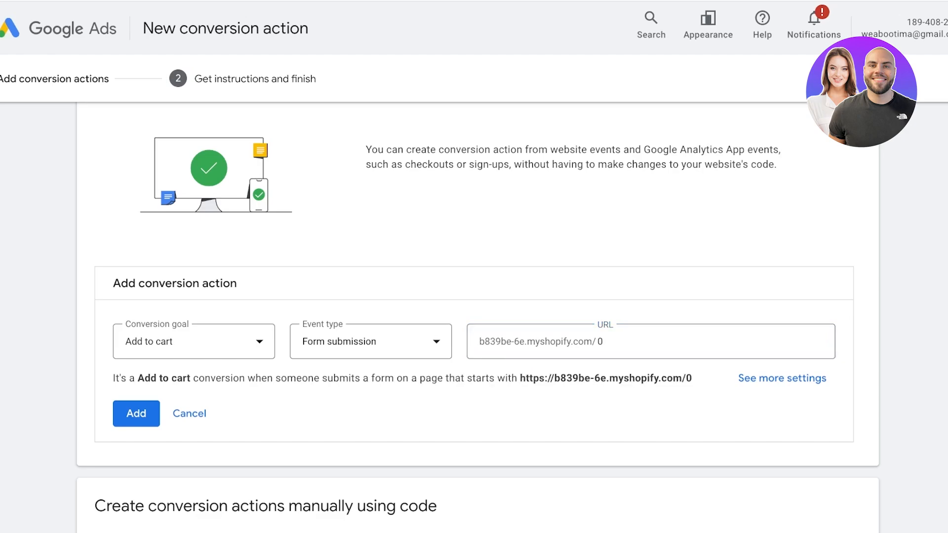
click(130, 413)
Save the conversion actions and continue to the setup instructions.
scroll(123, 417, down, 3)
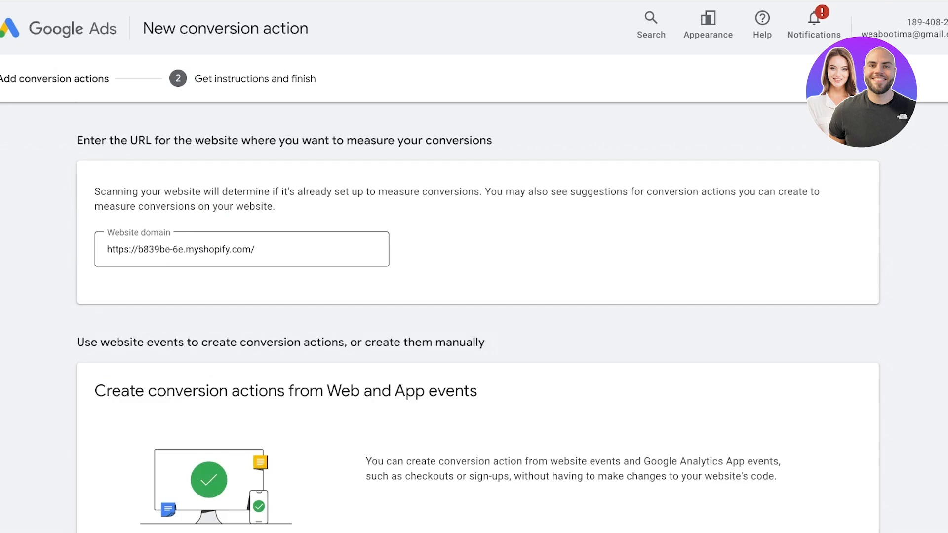
scroll(478, 316, down, 10)
click(139, 493)
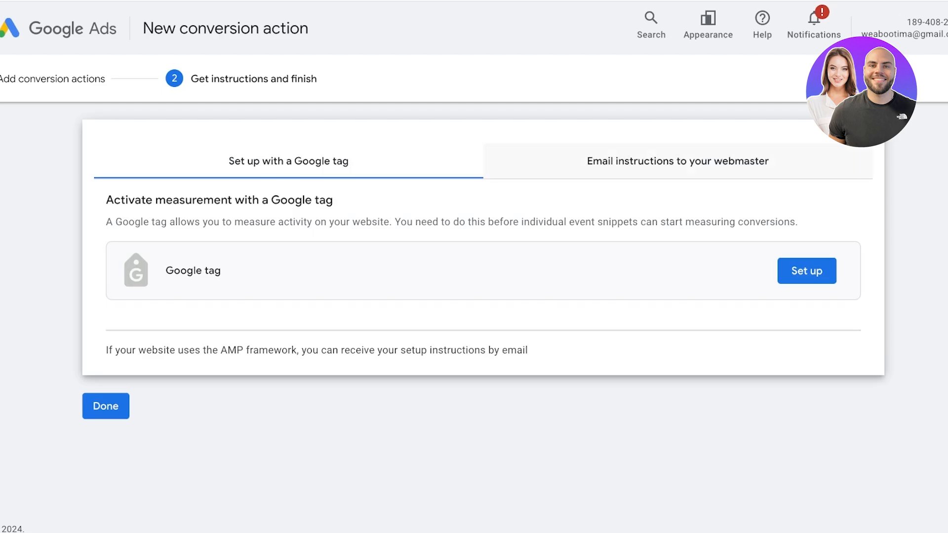
Compare the Google tag setup with the option to email instructions to the webmaster.
click(677, 161)
click(288, 161)
click(678, 161)
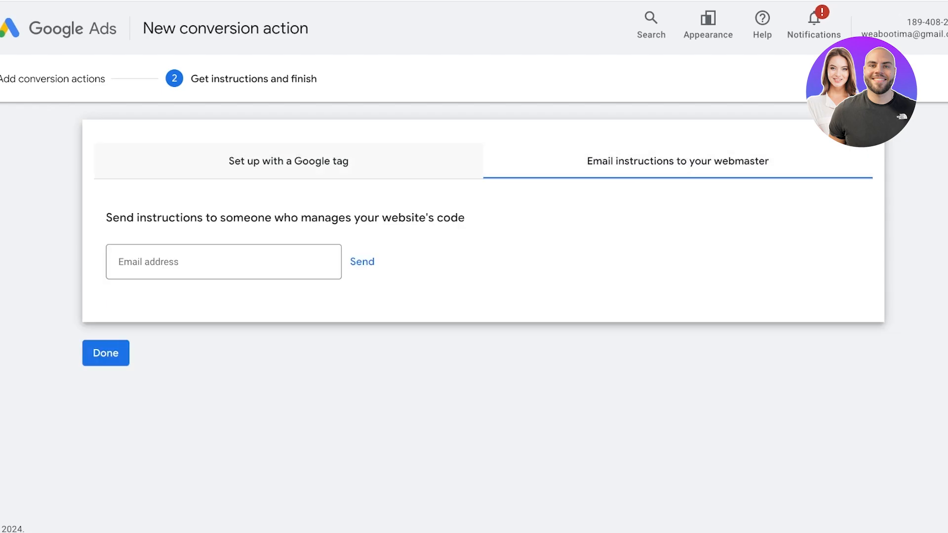
Open the Google tag setup, copy the manual installation snippet and show the additional setup options.
click(289, 161)
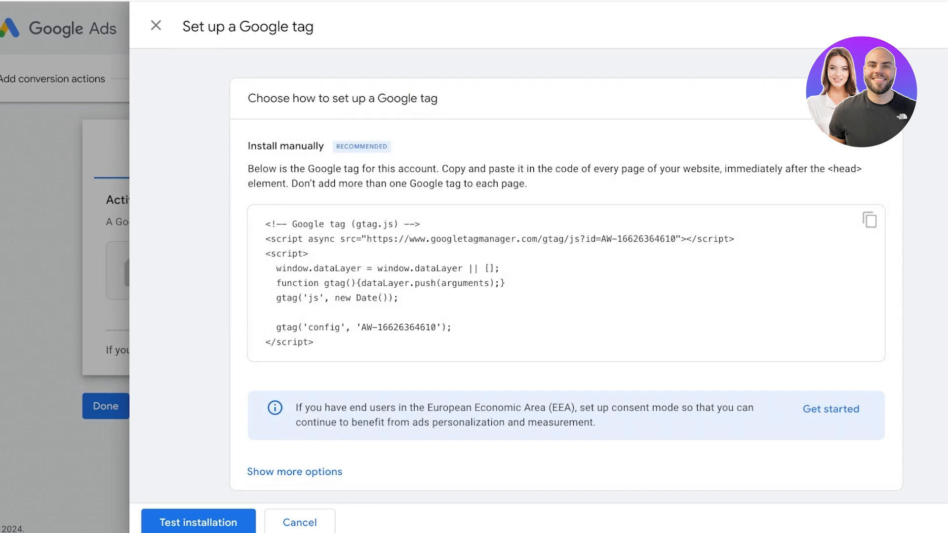
scroll(565, 280, down, 1)
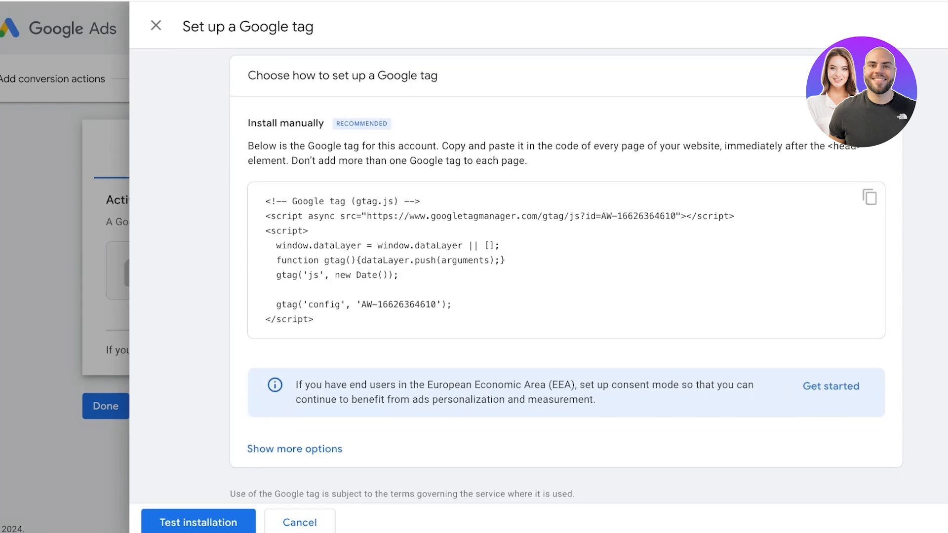
drag(315, 321, 265, 200)
click(869, 197)
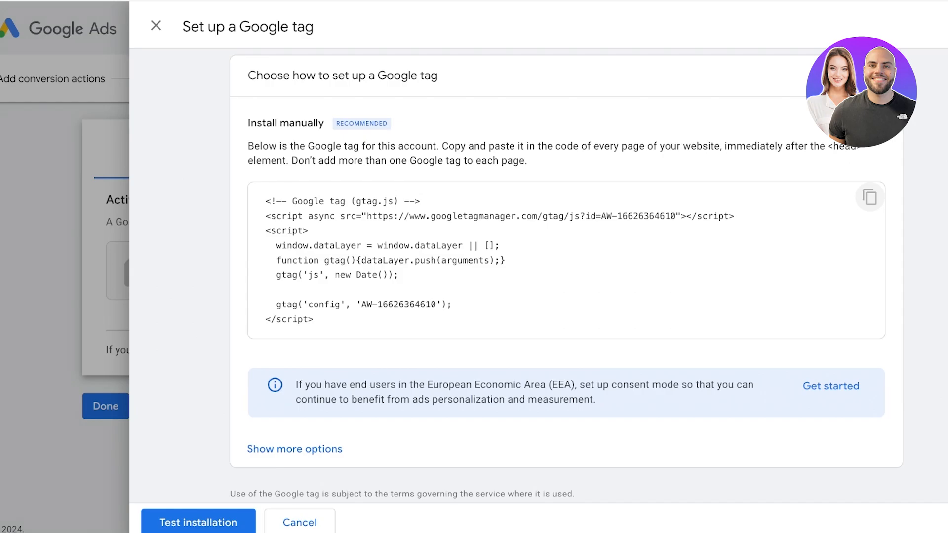
click(294, 448)
scroll(565, 277, down, 2)
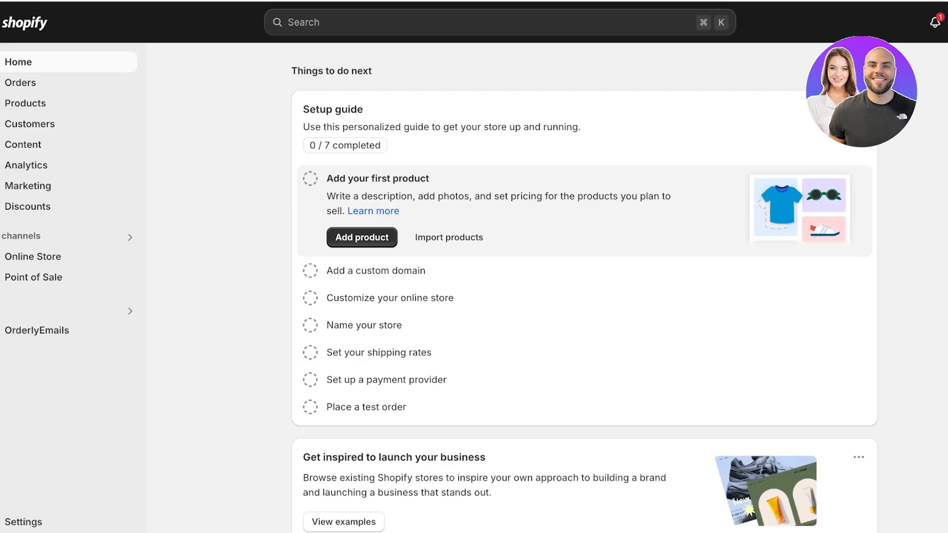
Switch to Shopify and open the code editor for the current Dawn theme of the online store.
click(33, 257)
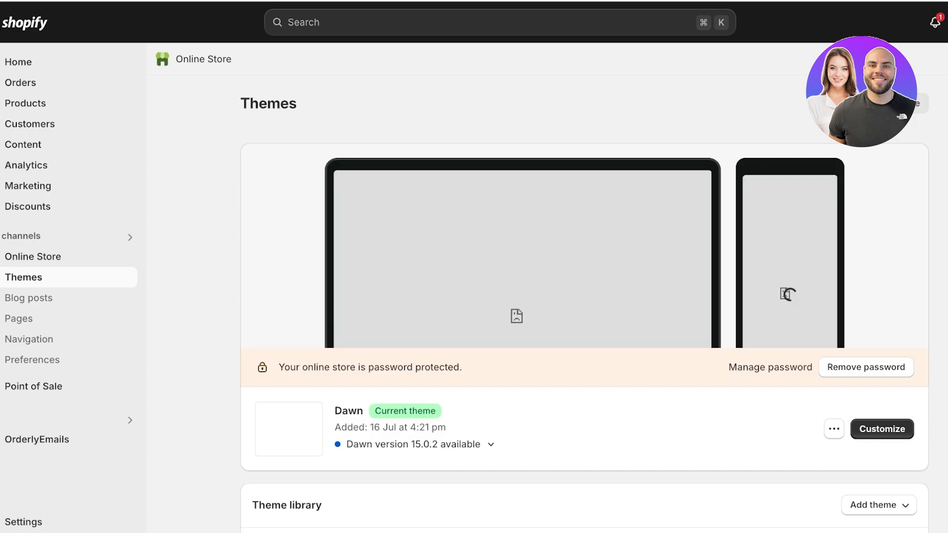
click(834, 428)
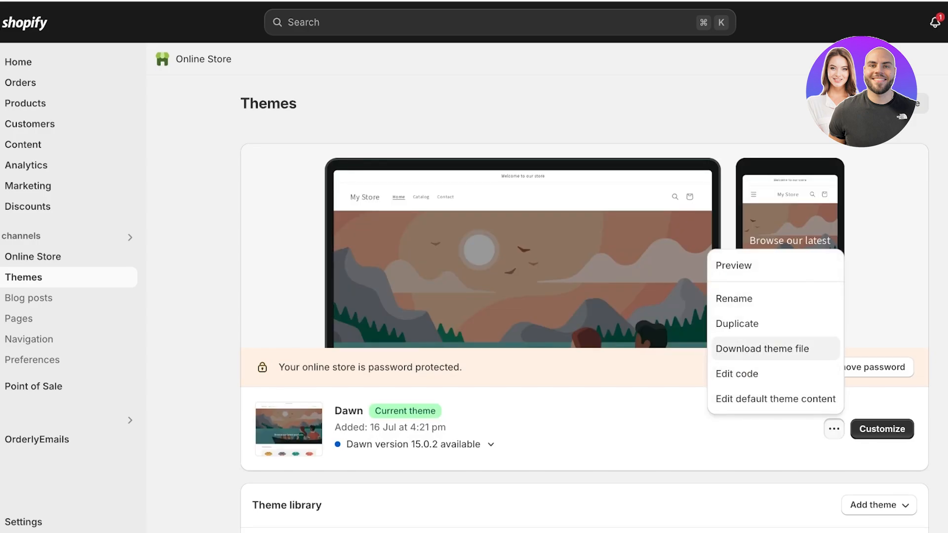
click(737, 374)
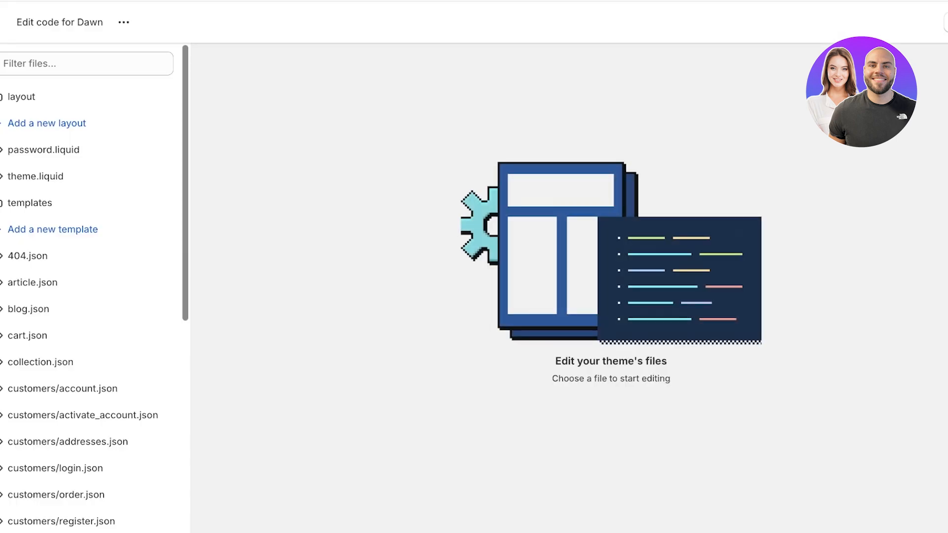
click(85, 64)
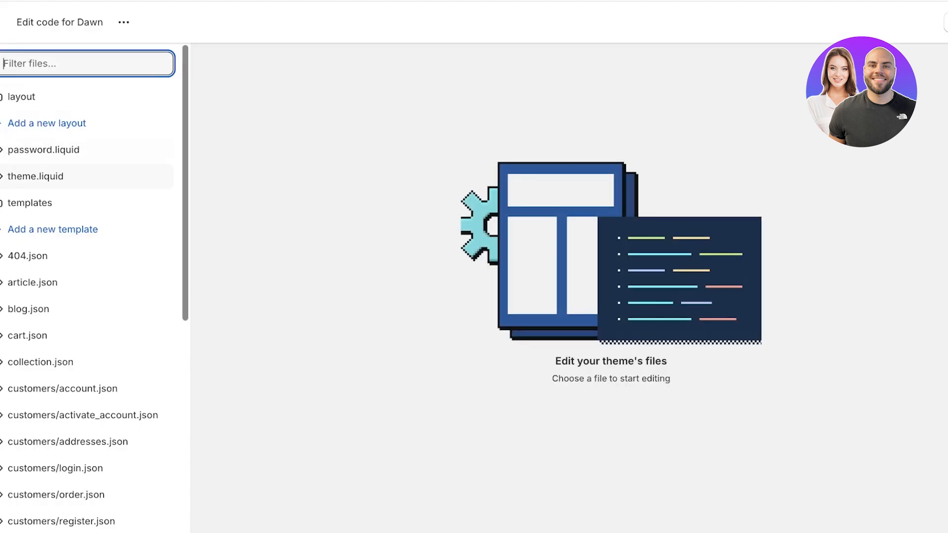
click(36, 176)
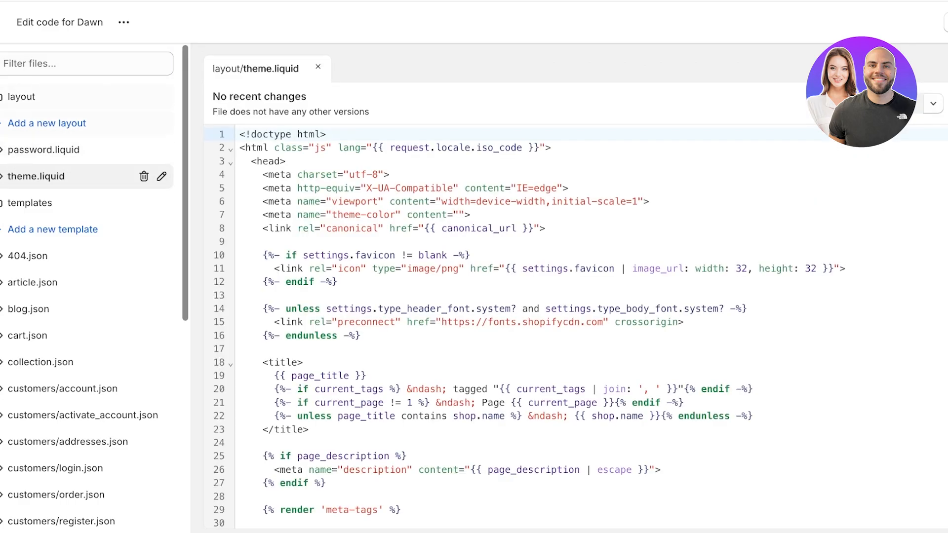
click(21, 97)
click(30, 123)
click(318, 67)
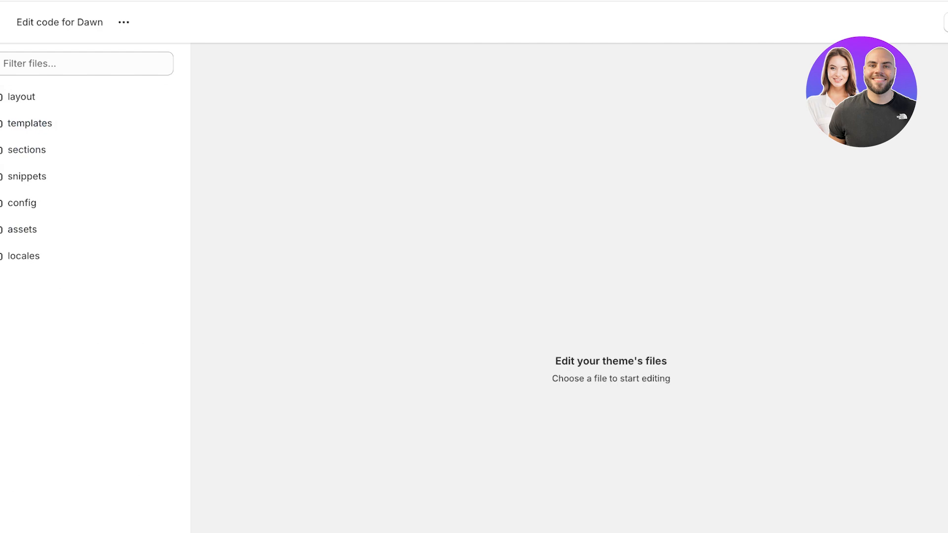
Filter the theme files by "theme" and open layout/theme.liquid for editing.
click(49, 64)
text(theme)
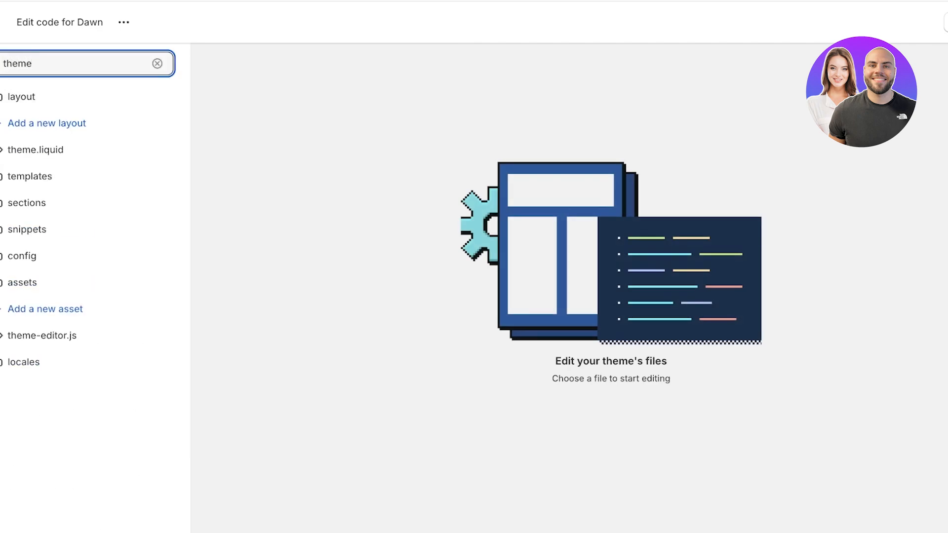
click(35, 149)
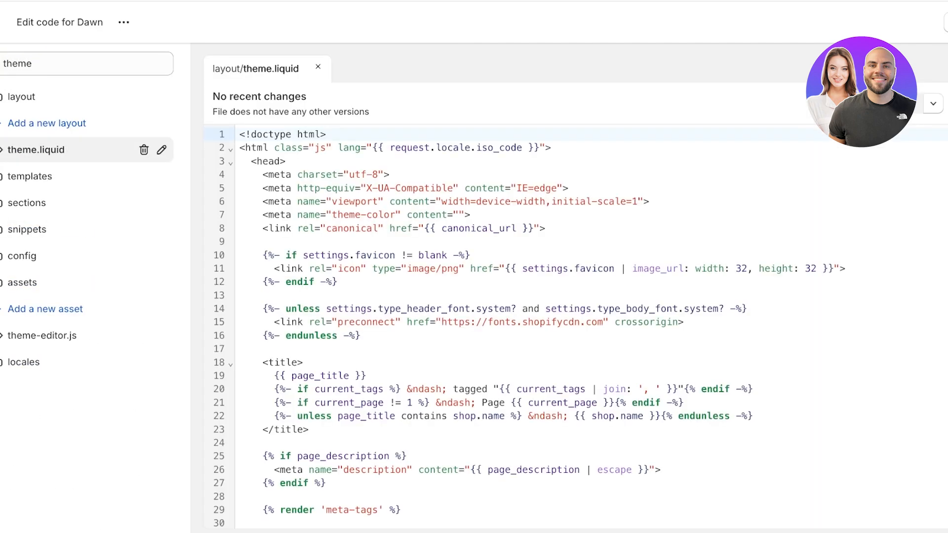
click(366, 269)
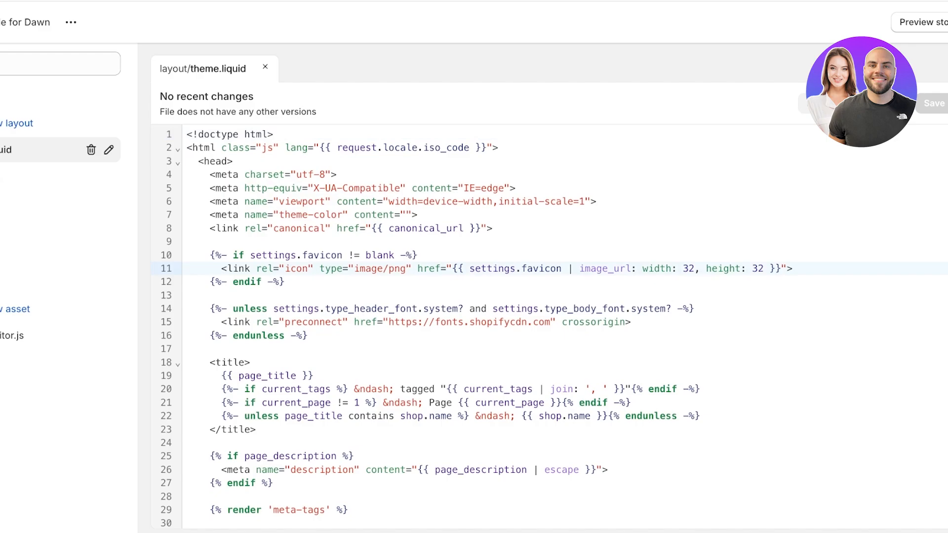
Search theme.liquid for "/head" and highlight the closing </head> line.
key(ctrl+f)
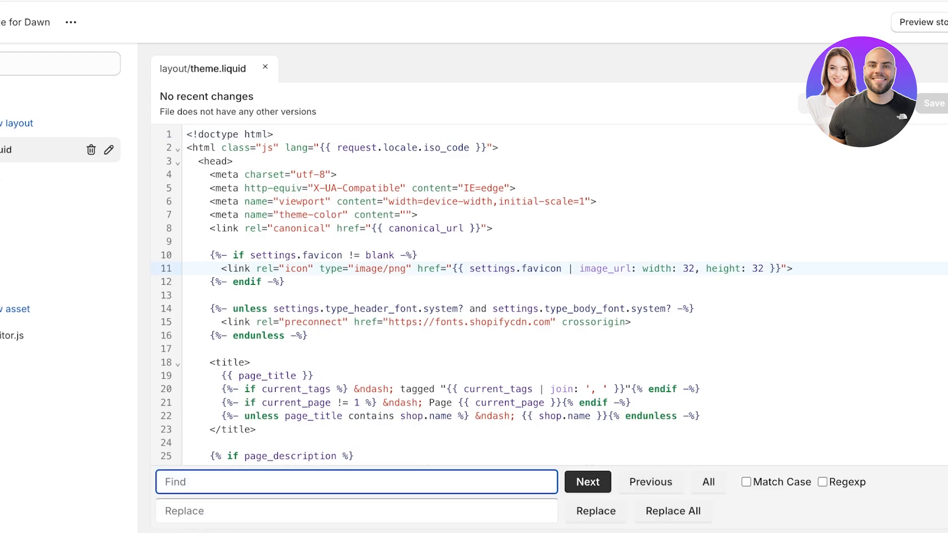
click(357, 482)
text(/head)
key(Return)
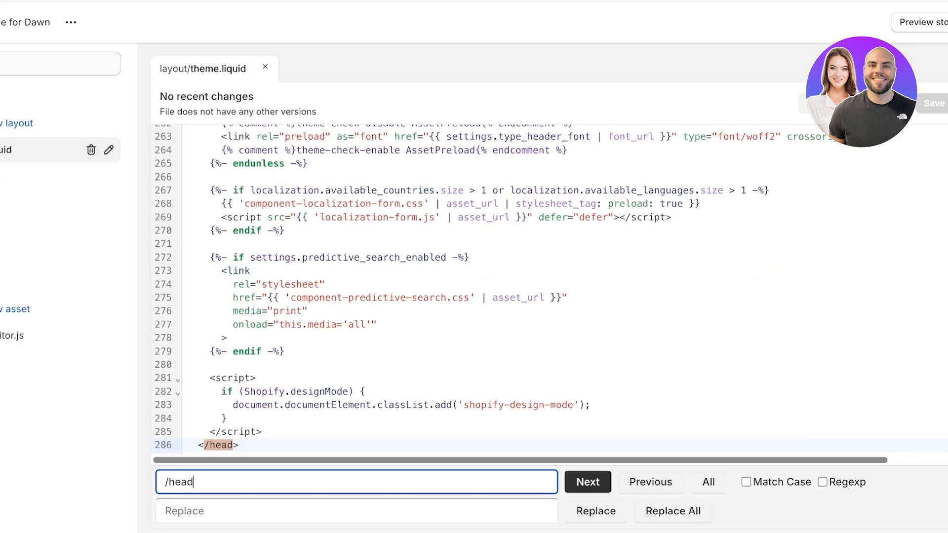
scroll(548, 292, down, 3)
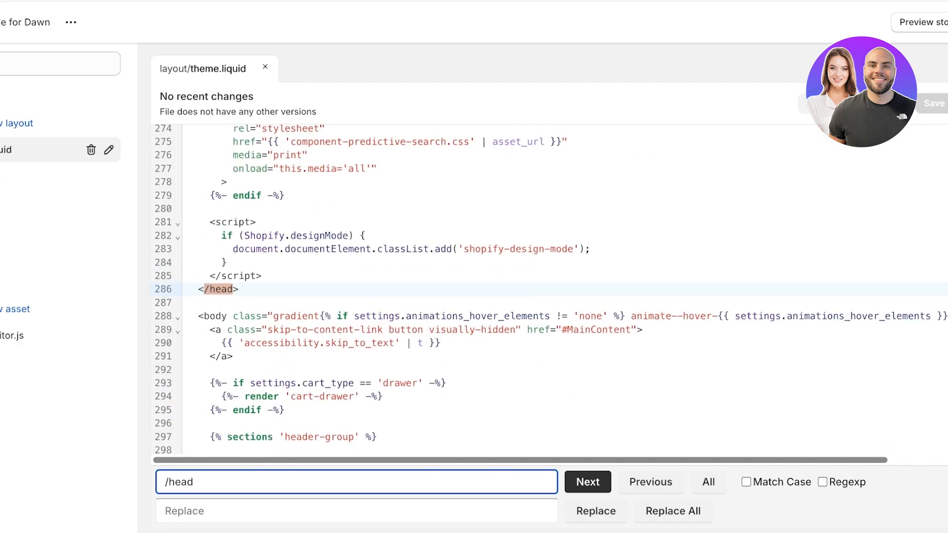
click(193, 290)
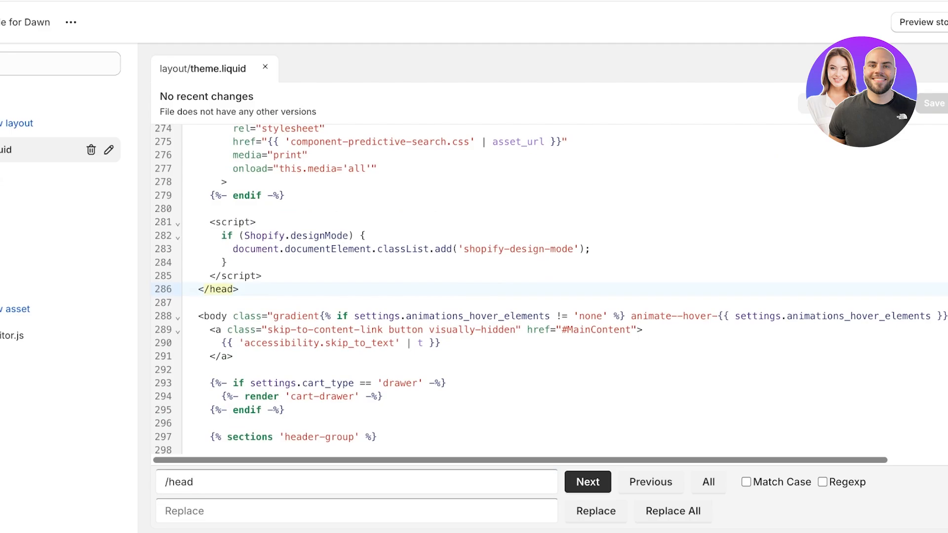
key(shift+End)
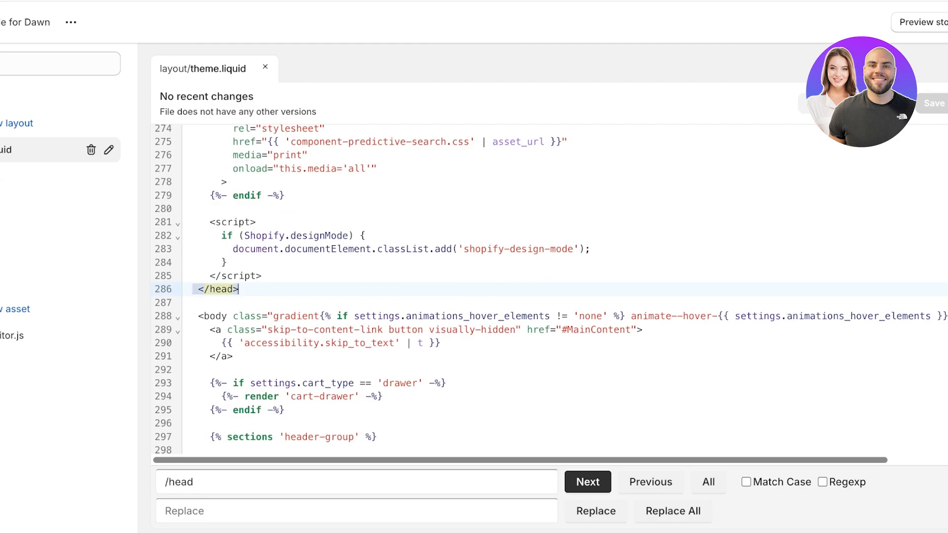
Insert seven blank lines directly above the closing </head> tag in theme.liquid.
click(193, 289)
key(Return)
key(Return)
key(Return)
key(Return)
key(Return)
key(Return)
key(Return)
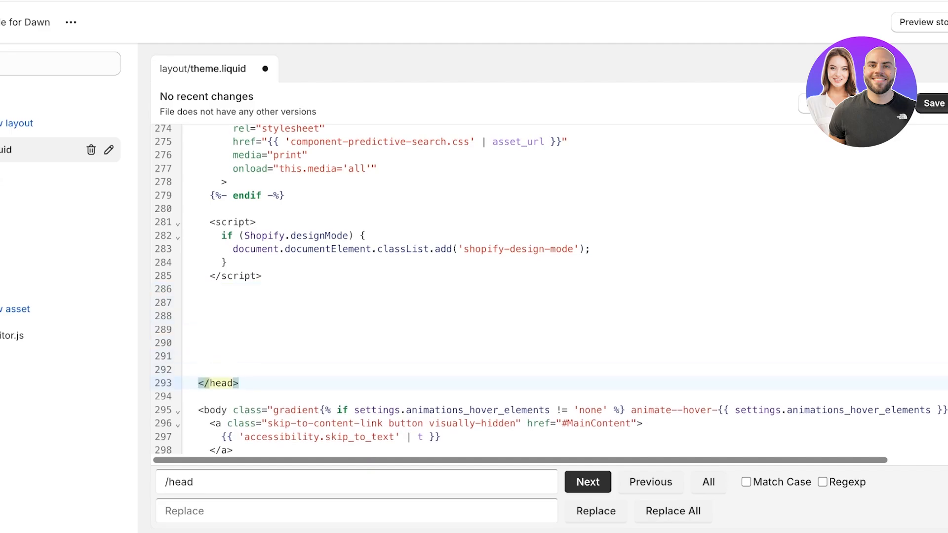
drag(199, 330, 199, 342)
click(193, 383)
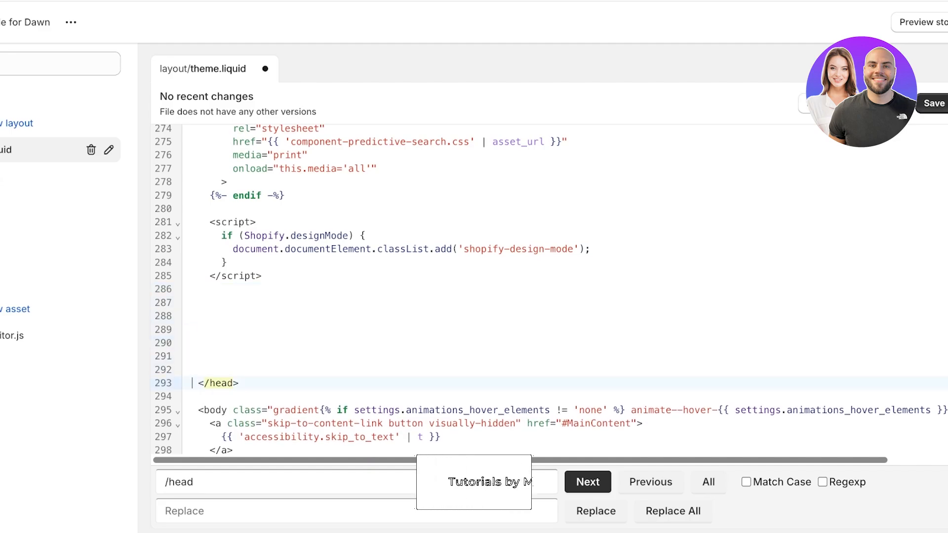
Copy the Google tag snippet from the Google Ads manual installation and paste it into the blank lines above </head> in theme.liquid.
scroll(474, 289, up, 12)
scroll(473, 289, down, 12)
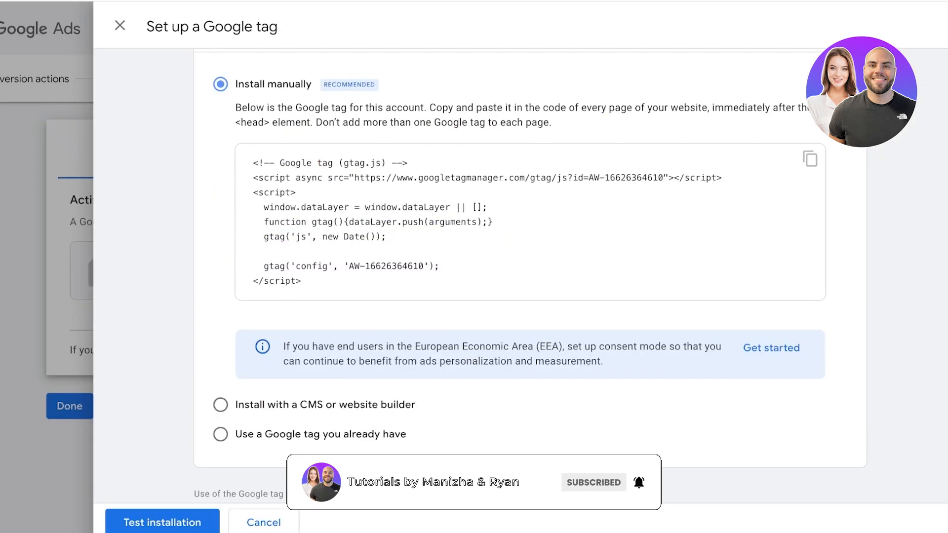
click(810, 158)
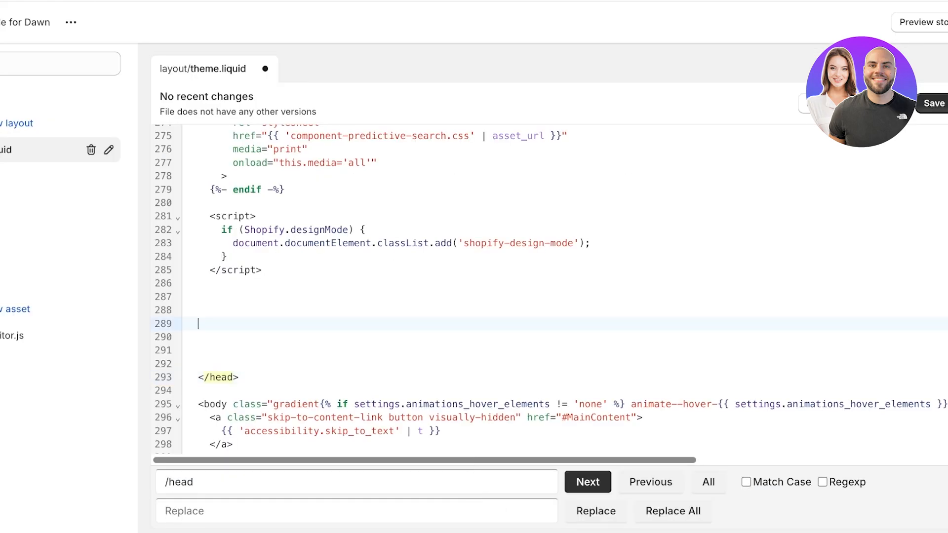
key(ctrl+v)
scroll(551, 289, down, 3)
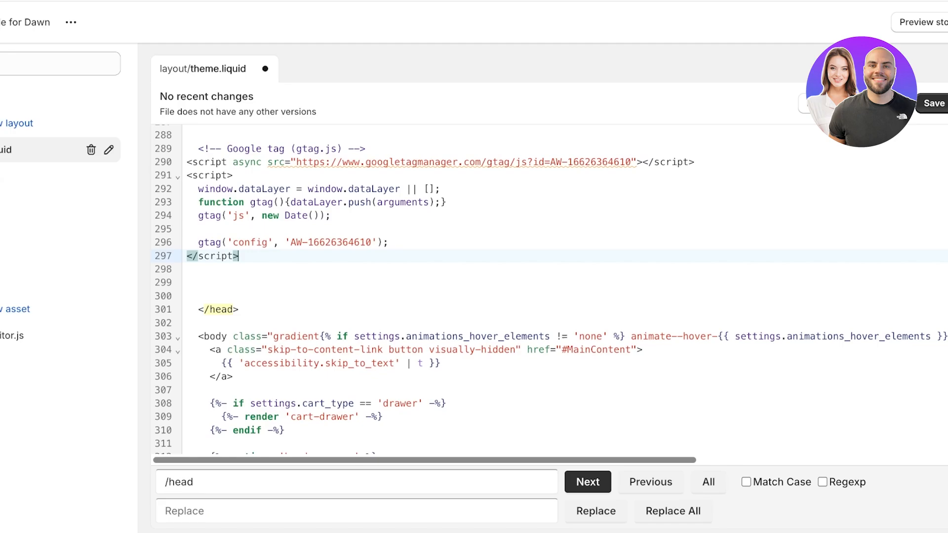
Paste the Google tag snippet again between </head> and <body>, save theme.liquid and close the file.
click(187, 323)
key(ctrl+v)
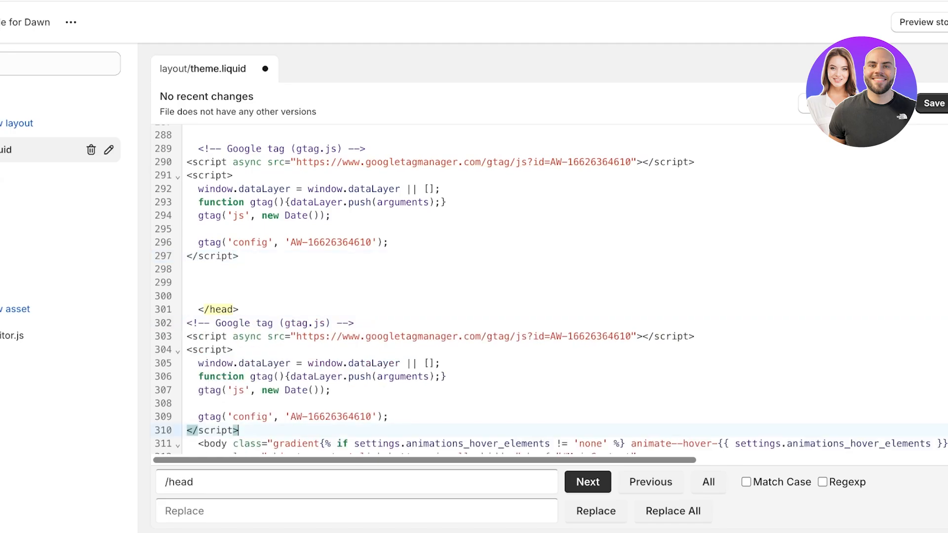
scroll(548, 290, down, 2)
key(ctrl+s)
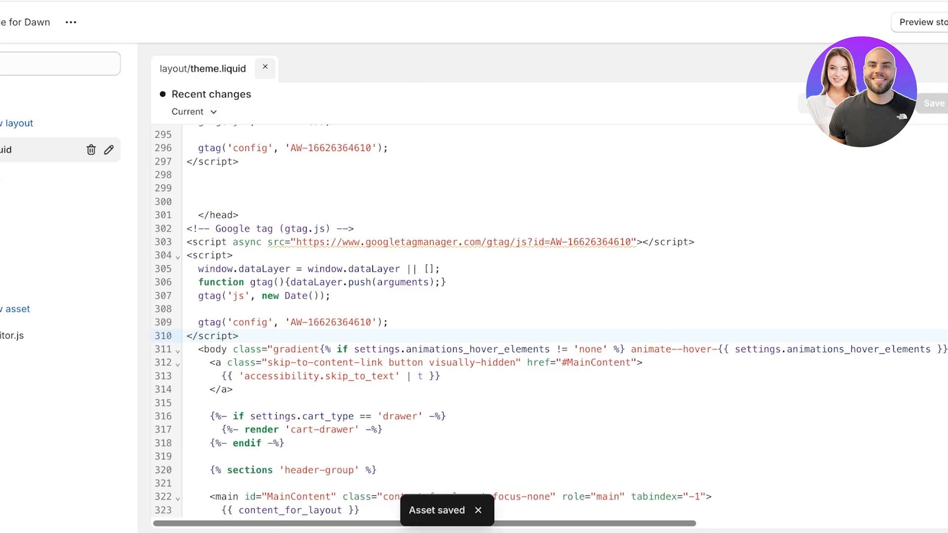
click(265, 67)
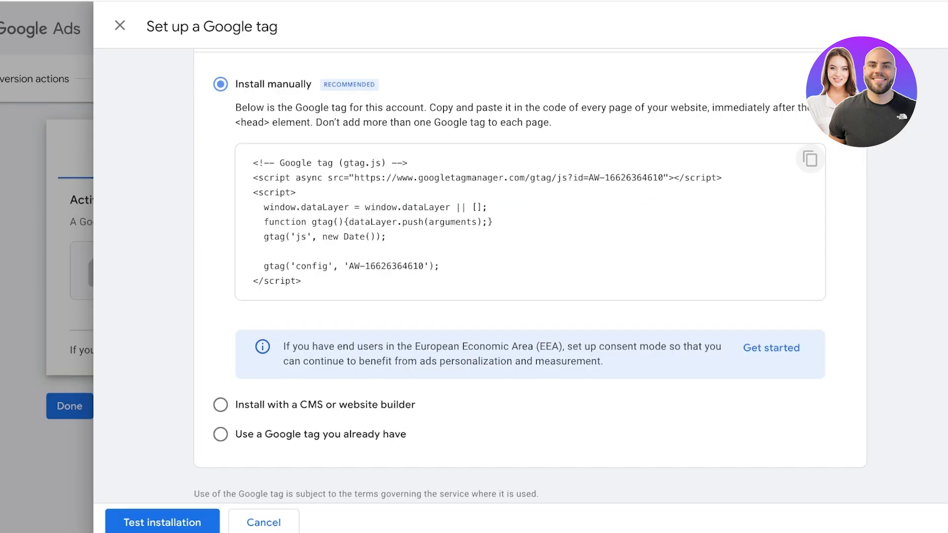
Switch to Google Ads and test the Google tag installation, running the test a second time.
click(163, 523)
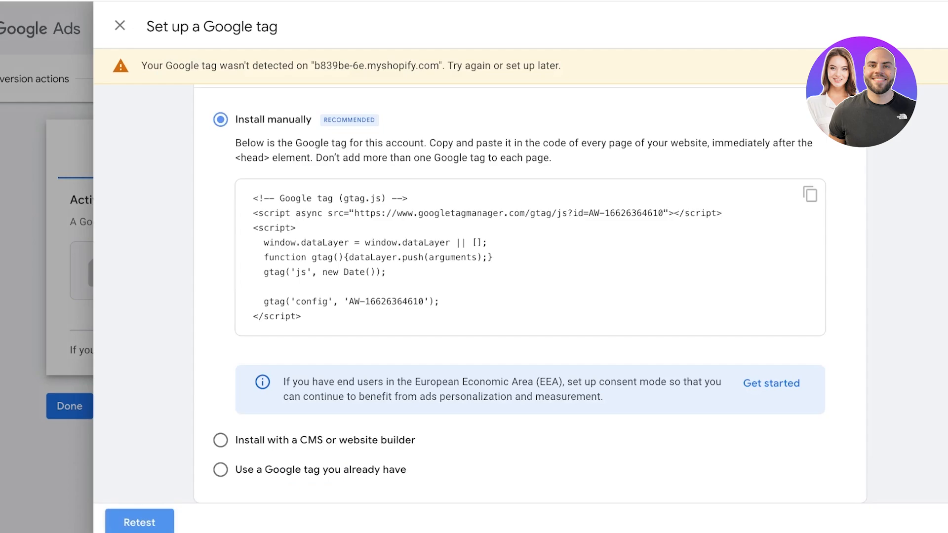
drag(512, 66, 517, 66)
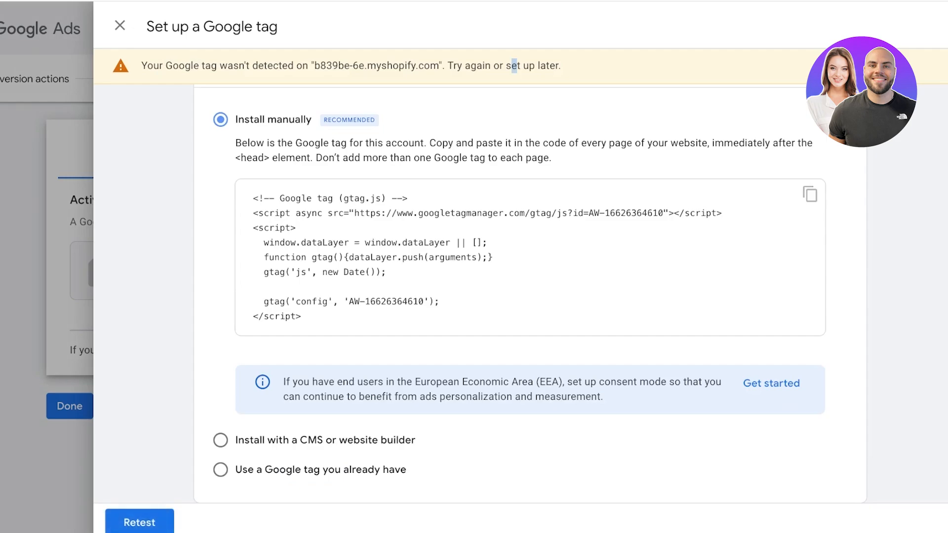
click(139, 522)
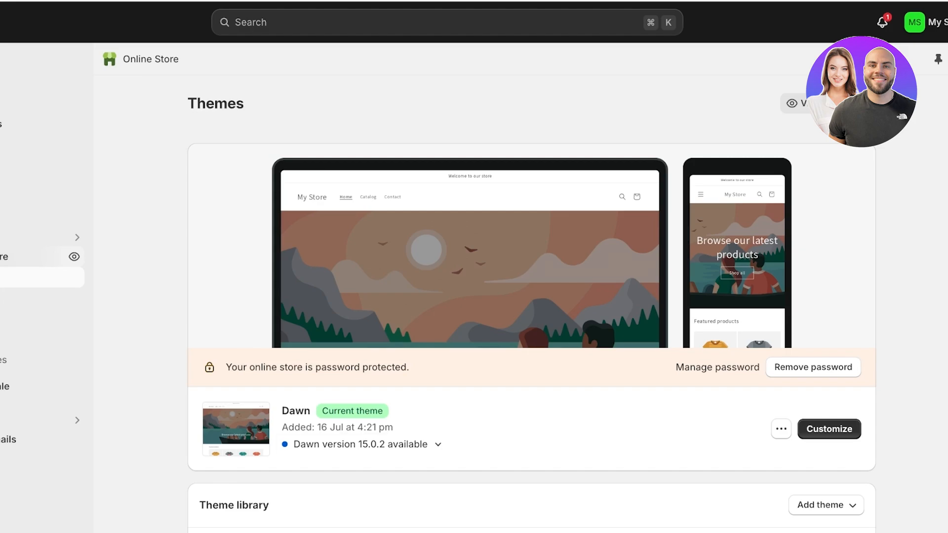
Reopen the Dawn theme's code editor in Shopify, filter the files by "base." and open assets/base.css.
click(781, 428)
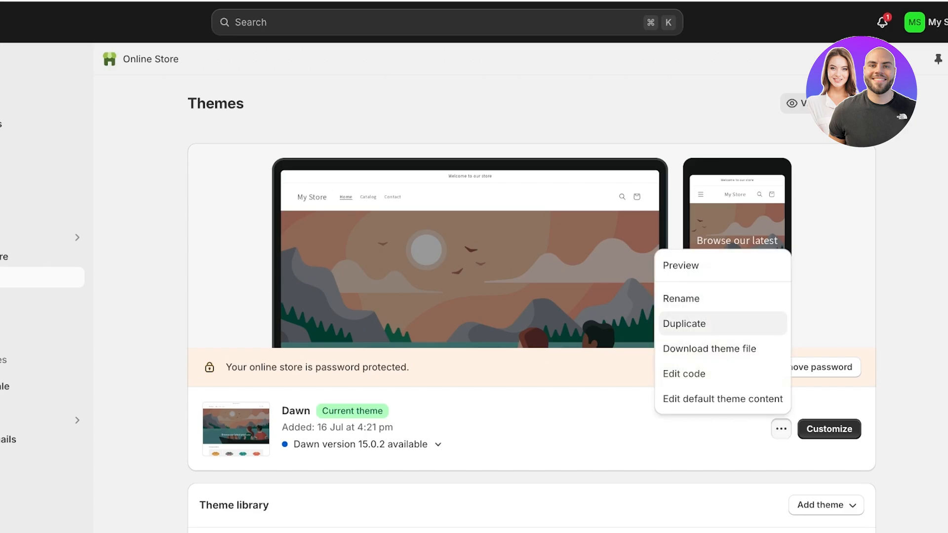
scroll(720, 346, down, 1)
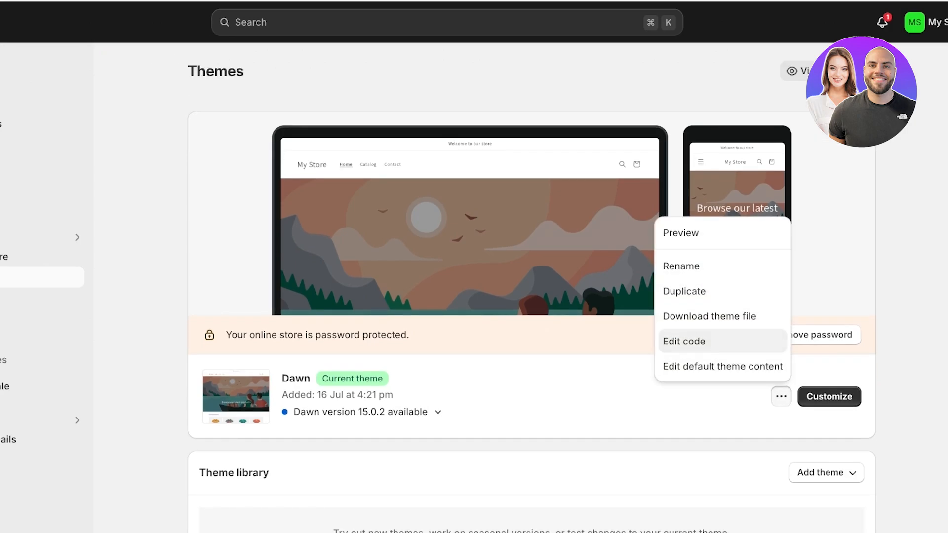
click(684, 341)
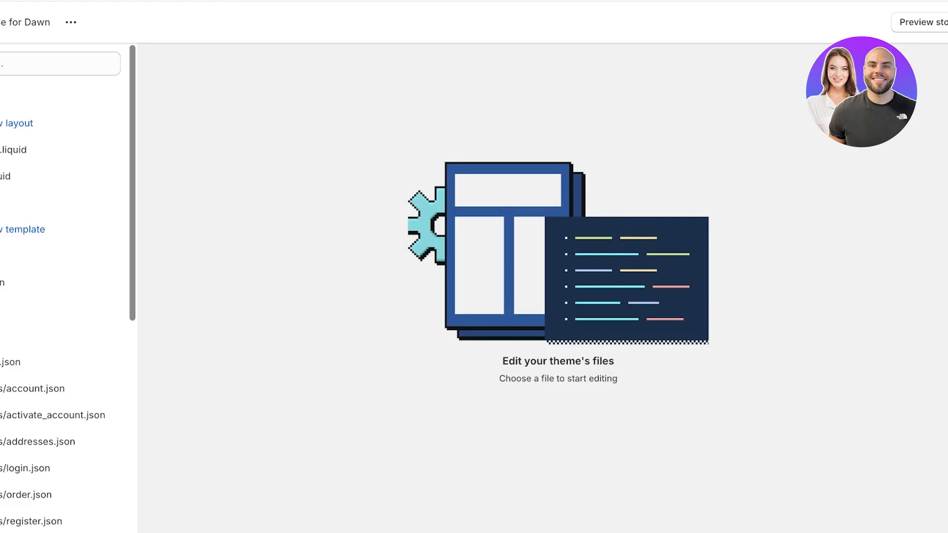
text(base)
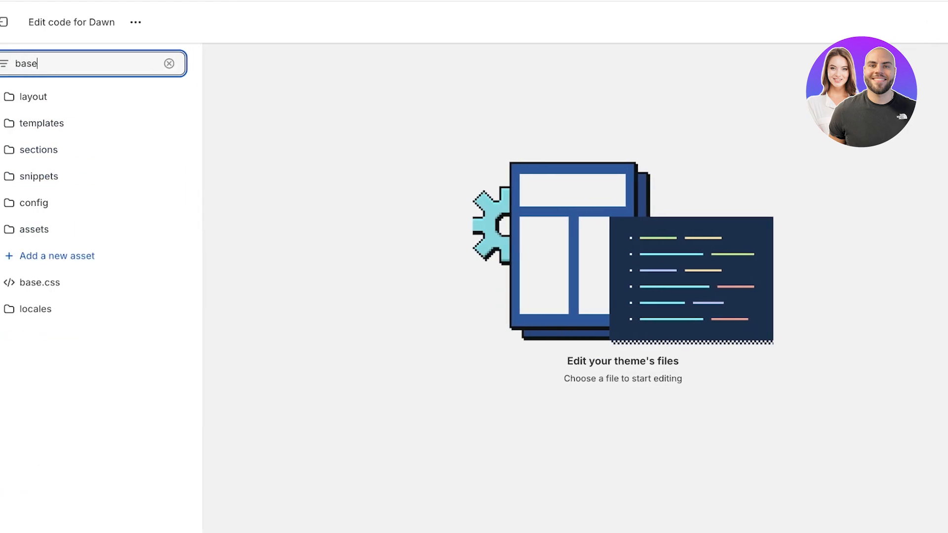
text(.)
click(40, 282)
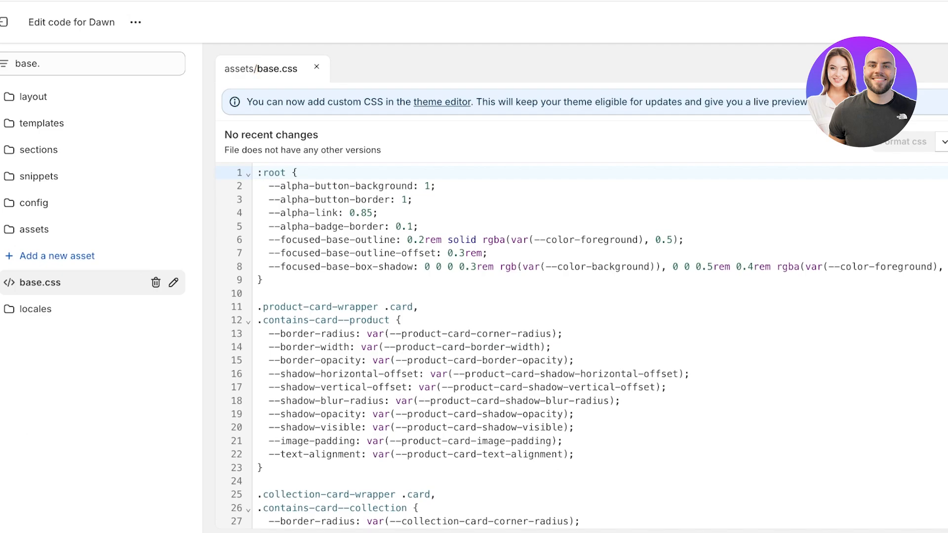
click(317, 67)
click(42, 123)
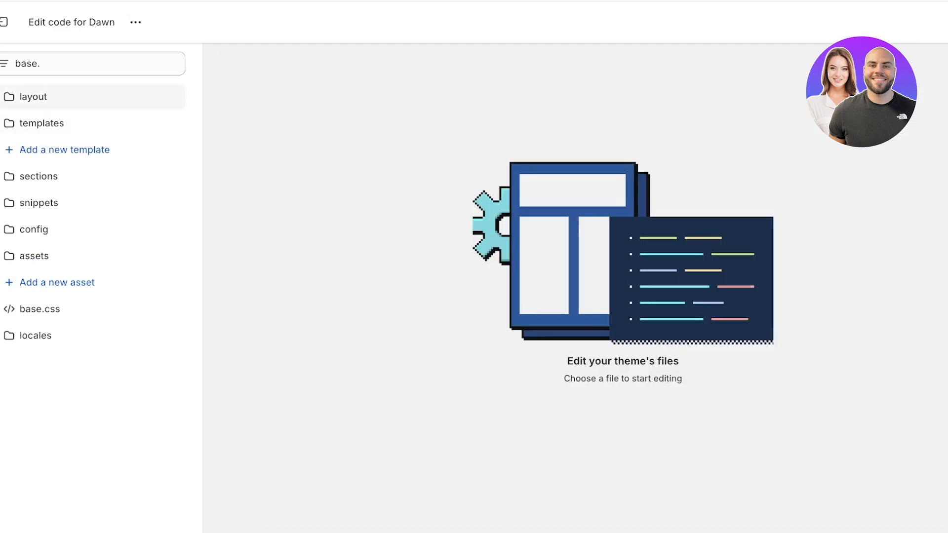
click(33, 97)
click(33, 96)
click(34, 97)
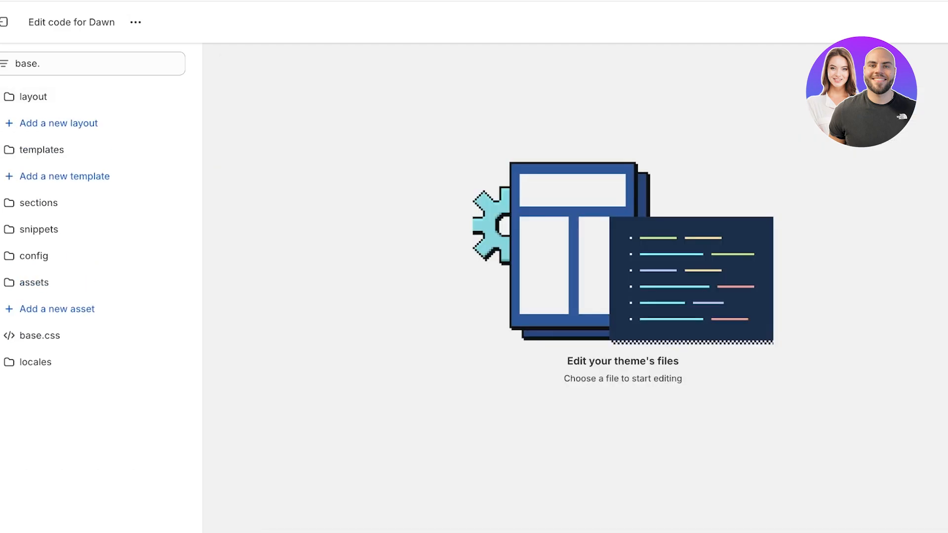
click(4, 22)
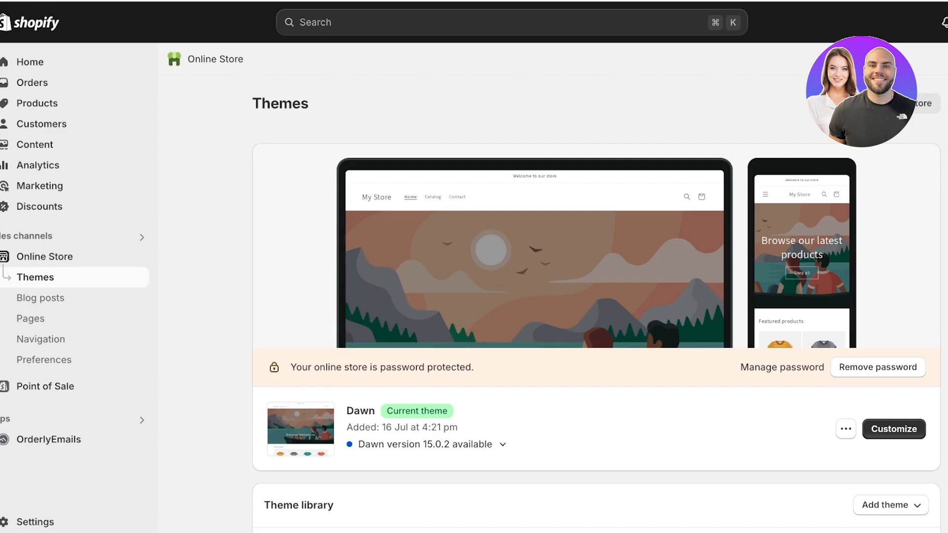
Open the code editor for the current Dawn theme and bring up layout/theme.liquid.
click(846, 429)
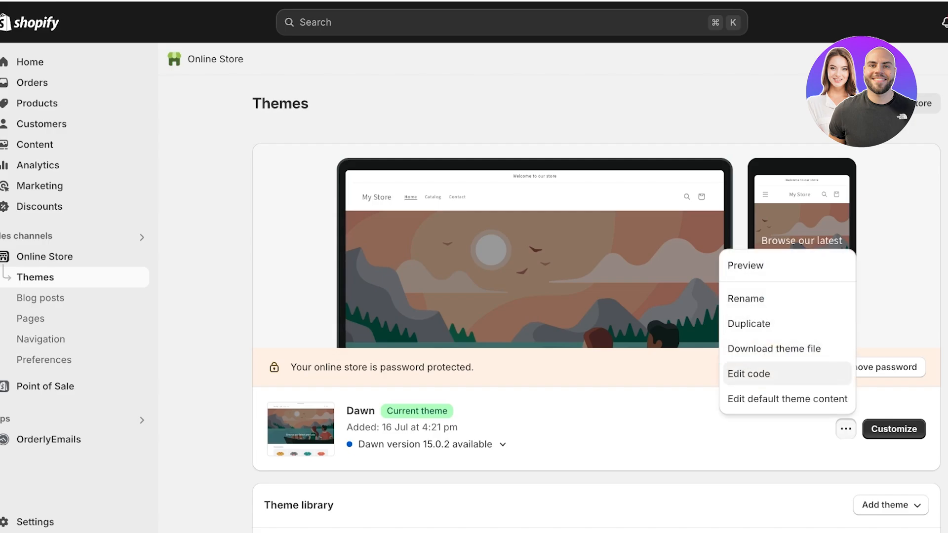
click(751, 372)
click(48, 176)
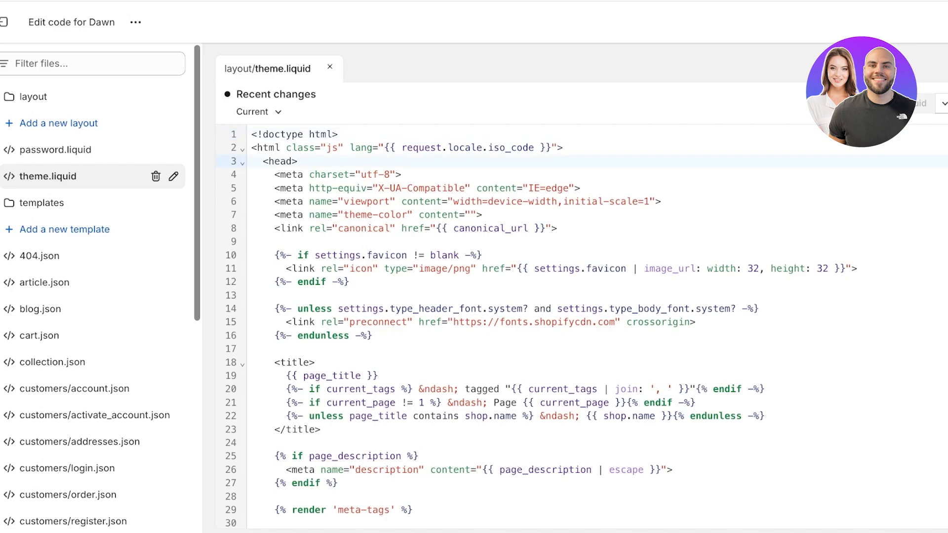
Paste the Google tag snippet both before and after the opening <head> tag, save theme.liquid and leave the code editor.
key(super+v)
click(350, 269)
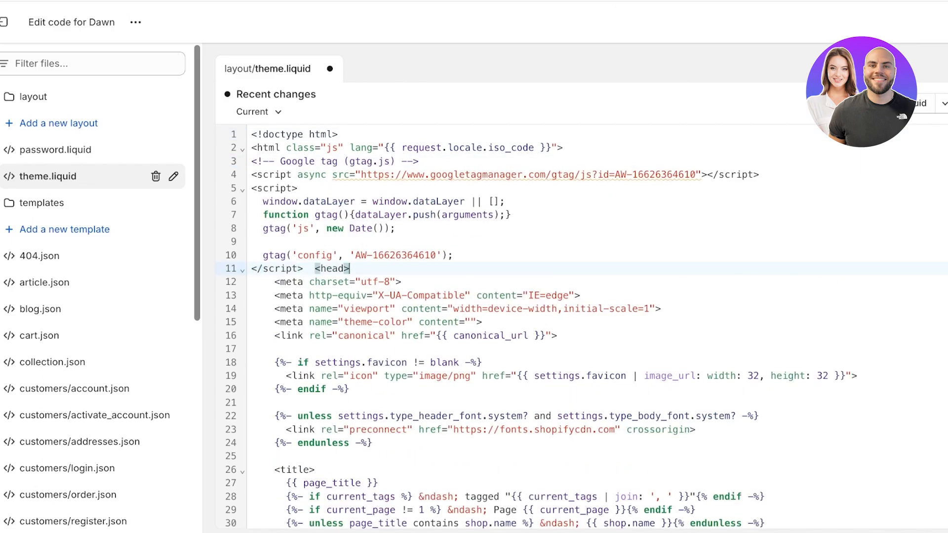
key(super+v)
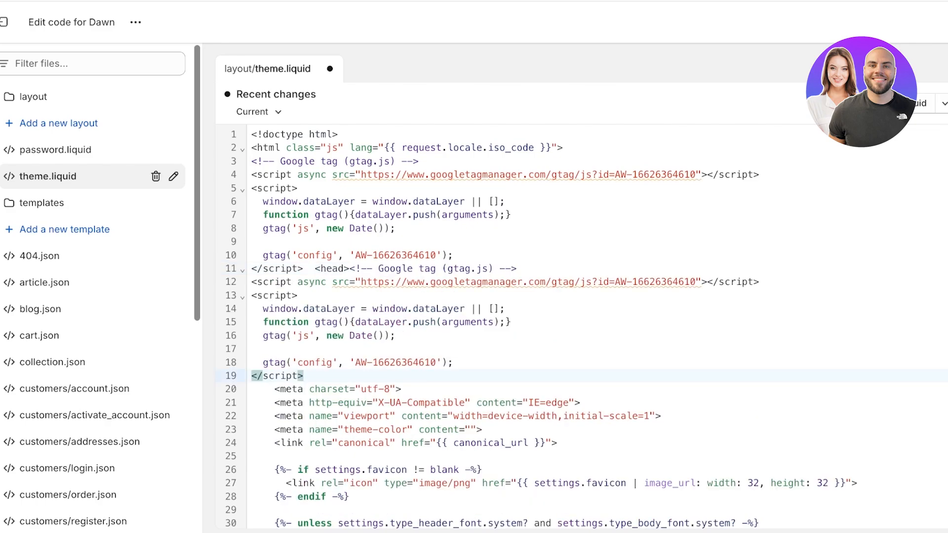
scroll(543, 325, down, 3)
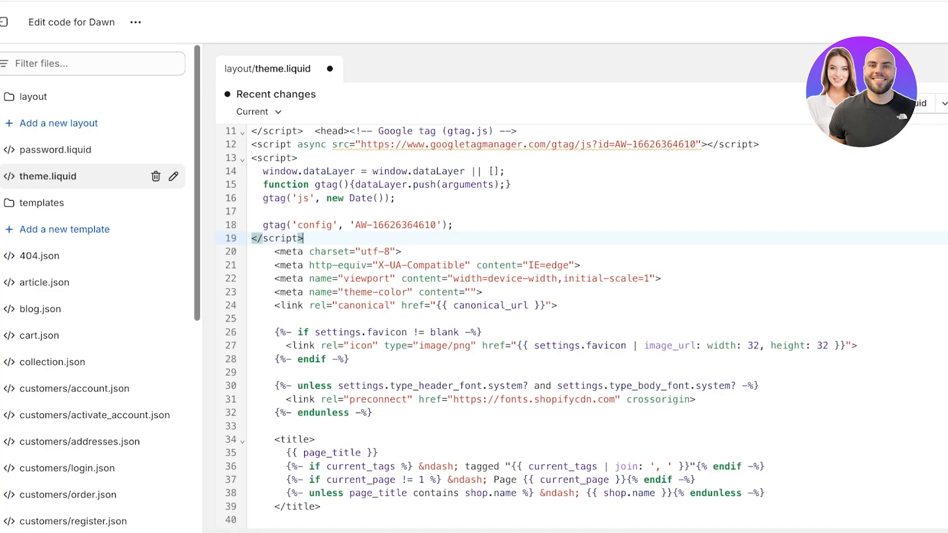
scroll(543, 326, up, 3)
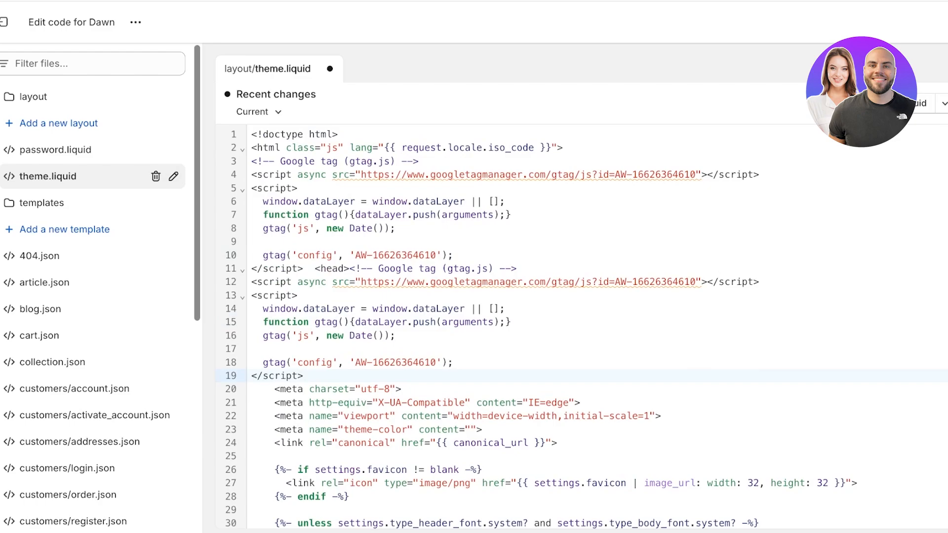
key(ctrl+s)
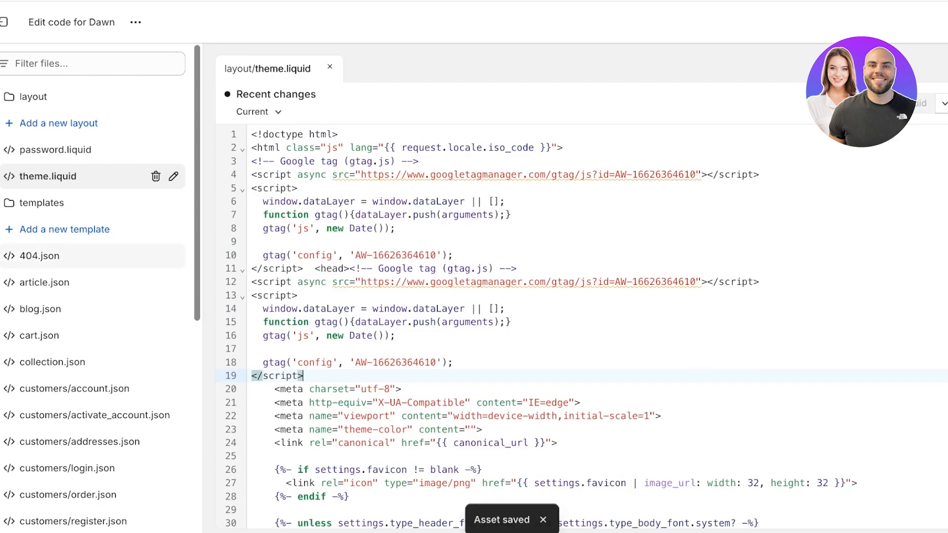
click(24, 22)
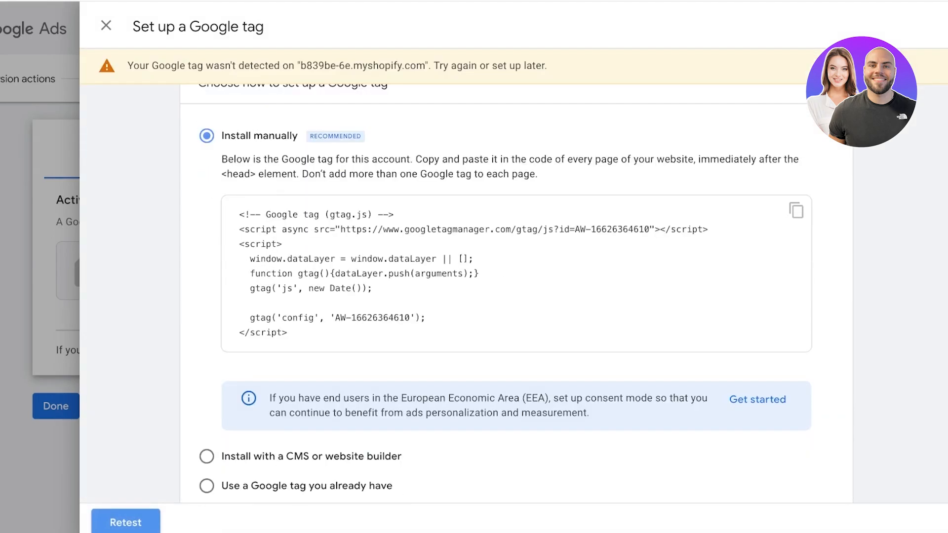
Reopen the Google tag setup in Google Ads, show more options and select installing with a CMS or website builder.
scroll(517, 296, down, 1)
click(105, 25)
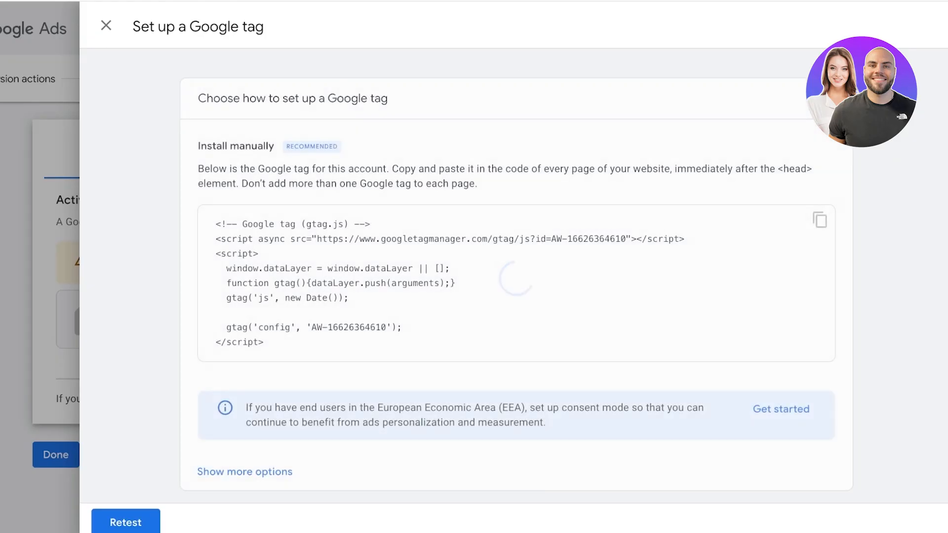
scroll(517, 297, down, 1)
click(245, 449)
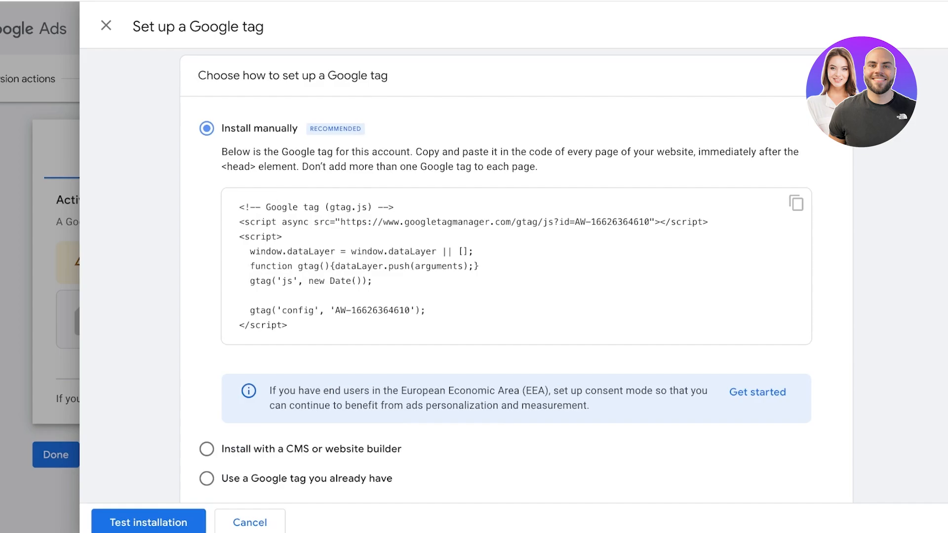
scroll(517, 277, down, 1)
click(206, 405)
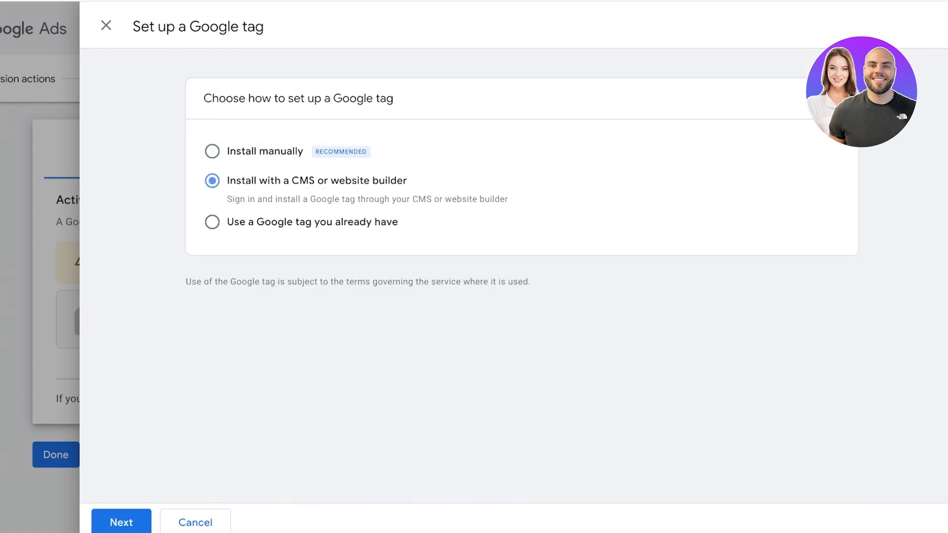
Choose to use an existing Google tag, select the first listed Shopify Channel App tag and confirm it.
click(212, 222)
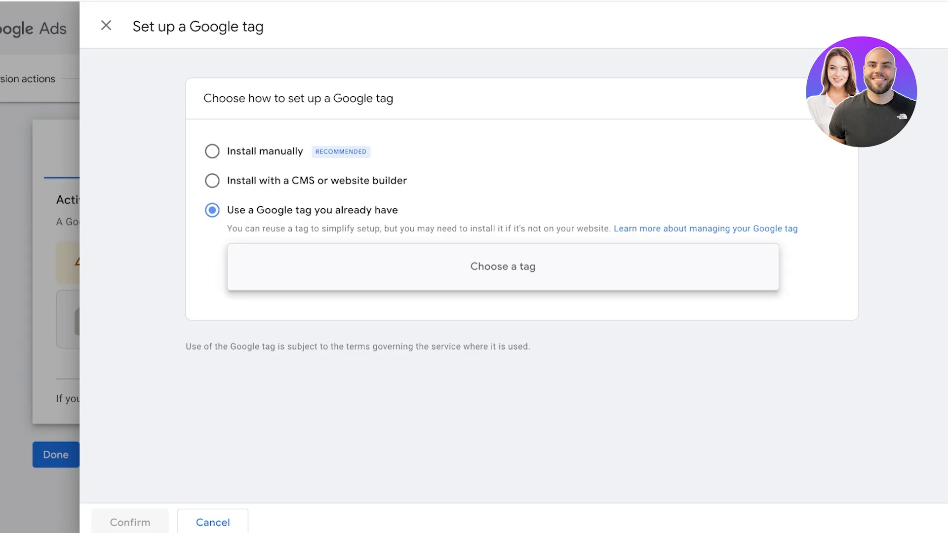
click(502, 267)
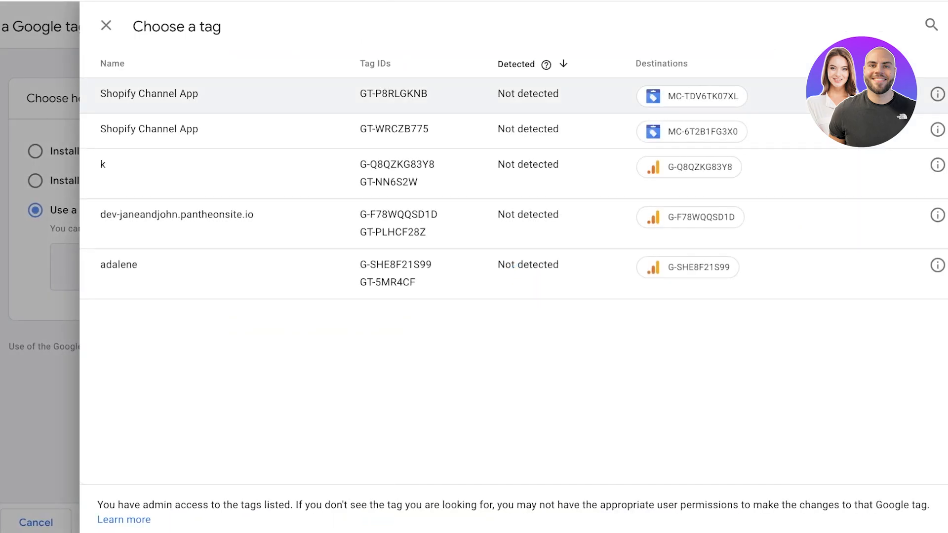
click(149, 93)
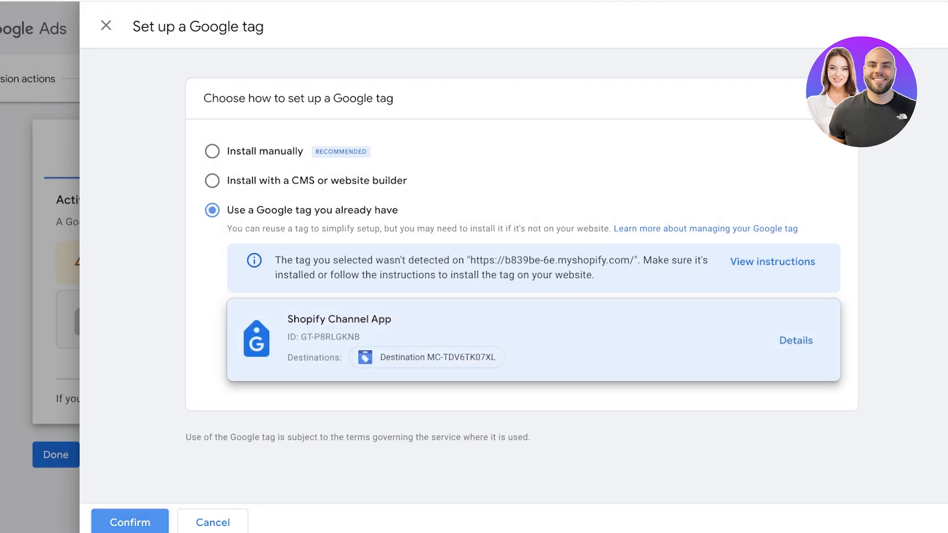
click(129, 523)
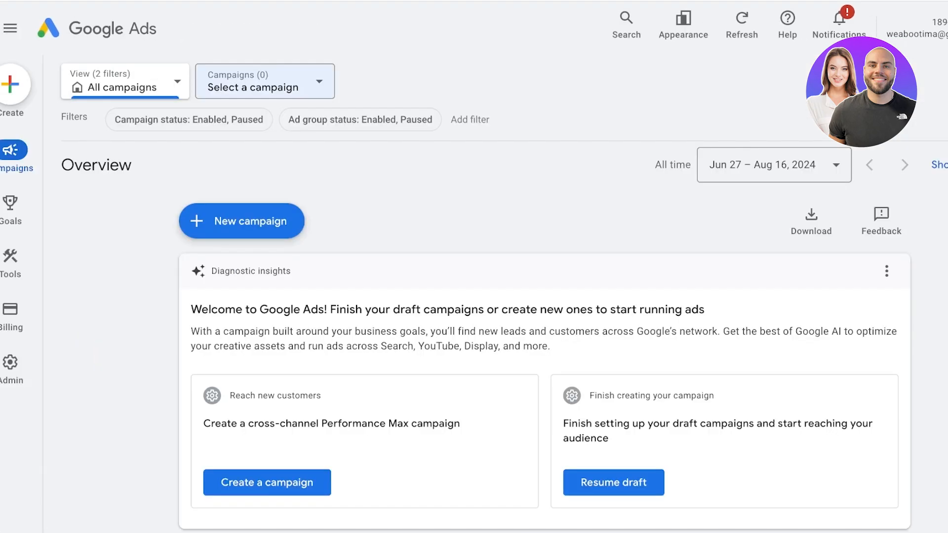
Show the page options of the Campaigns section from the Google Ads overview.
mouse_move(11, 151)
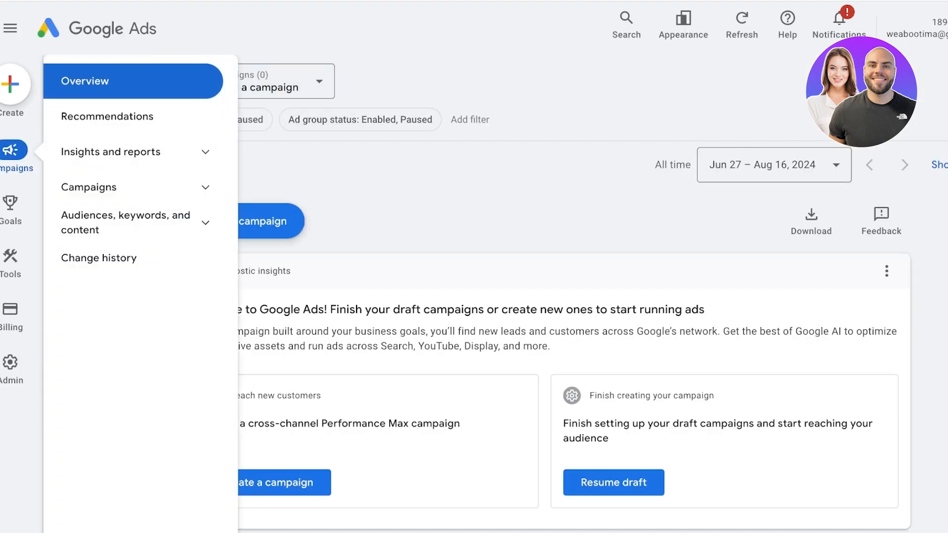